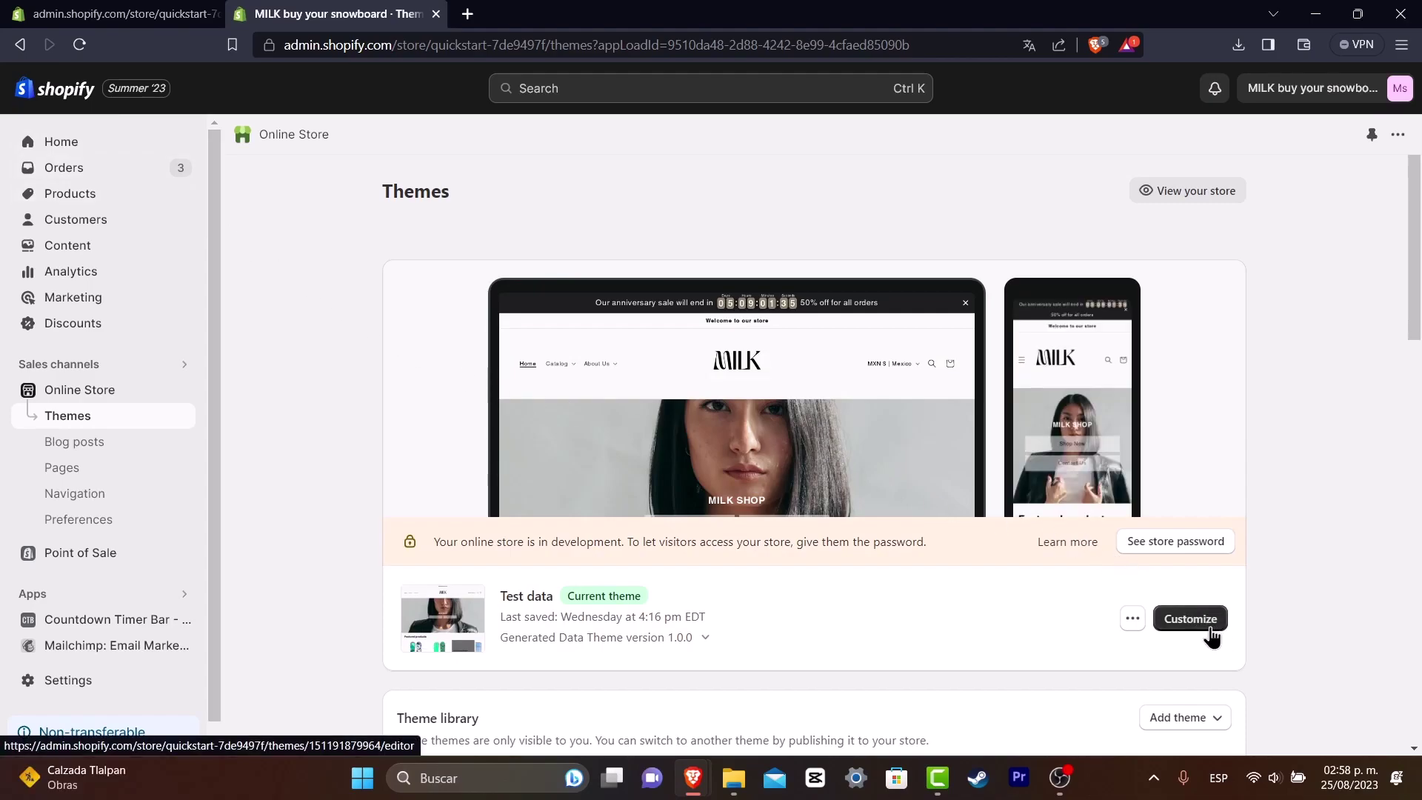
Go from the Themes page to the store's Products list.
{"action": "left_click", "coordinate": [69, 194]}
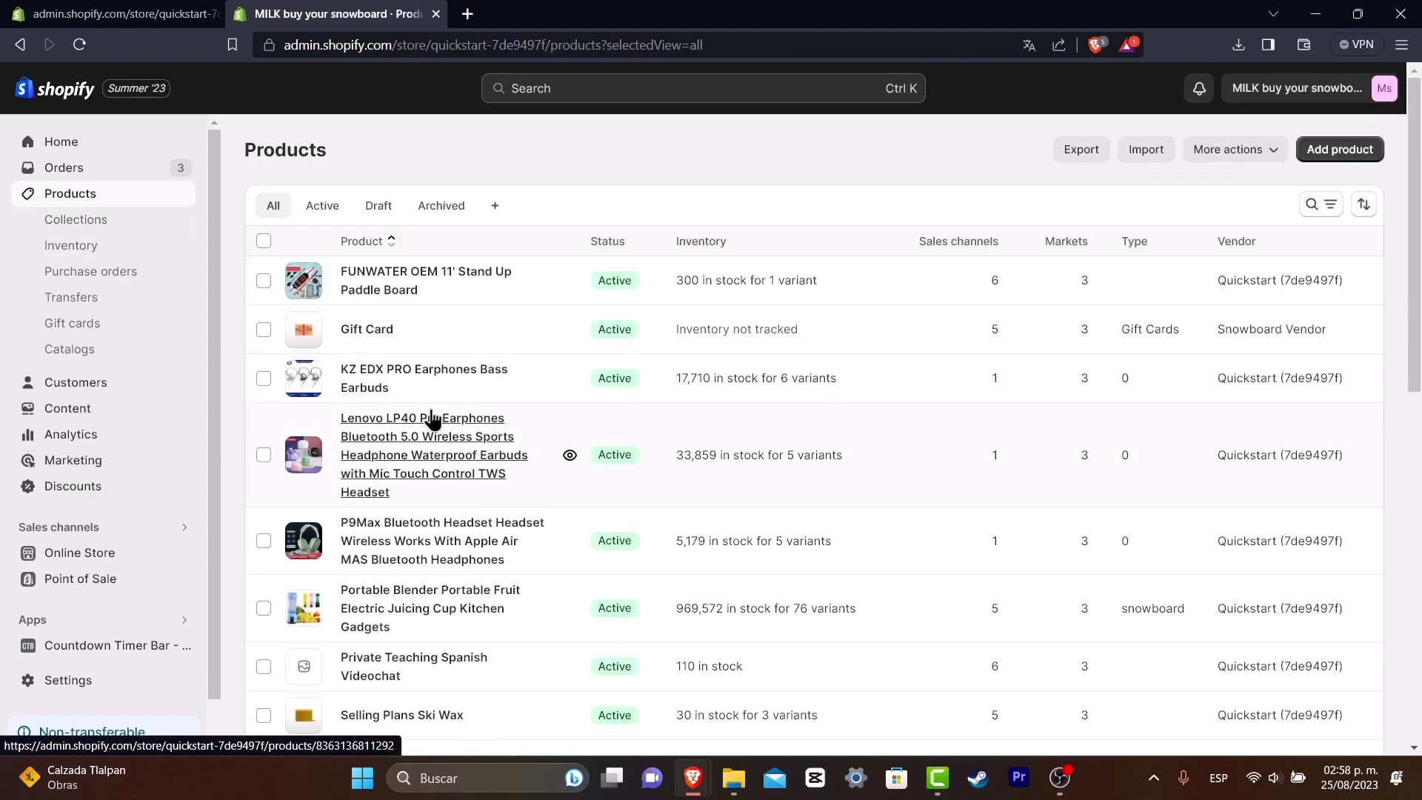
Open the P9Max Bluetooth Headset product and scroll down through its media.
{"action": "left_click", "coordinate": [500, 524]}
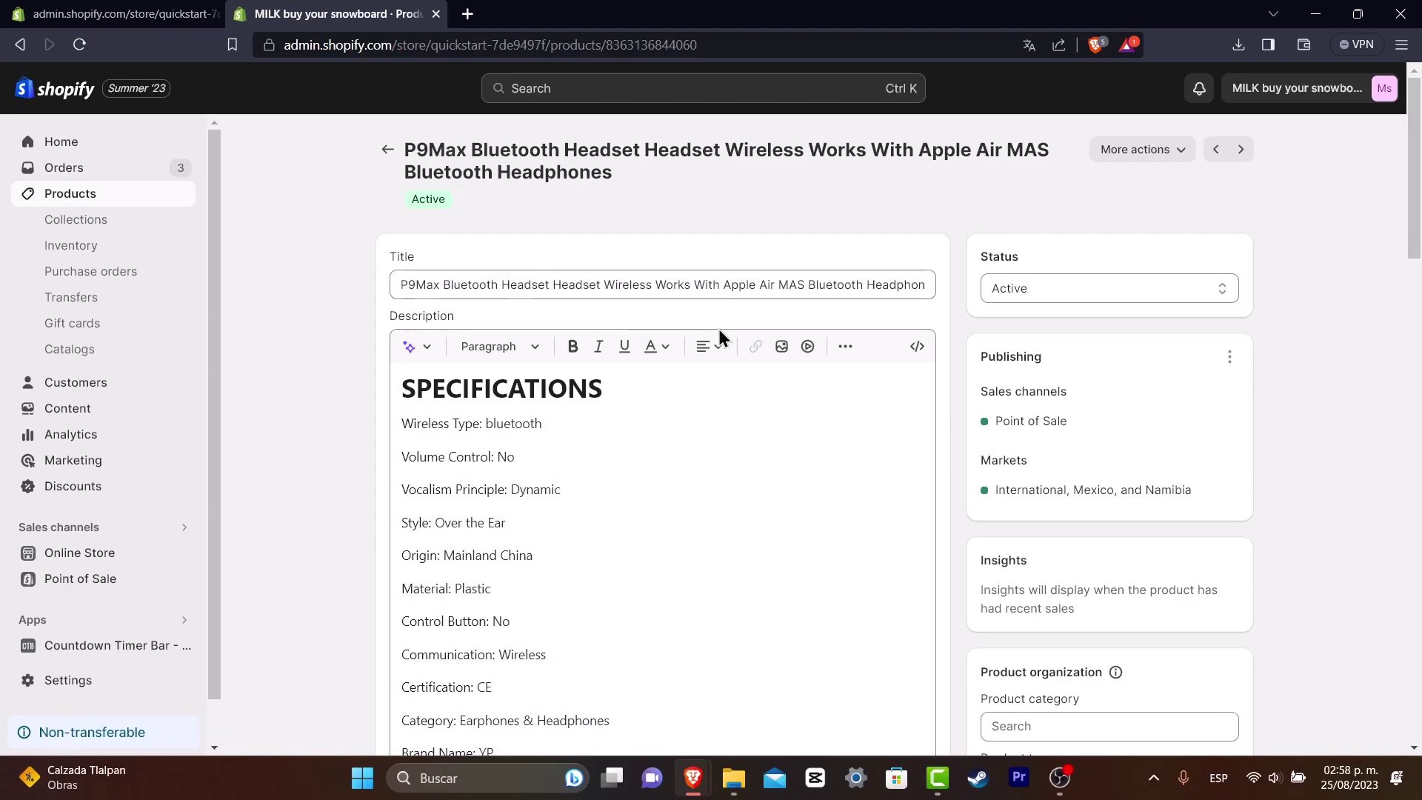
{"action": "scroll", "coordinate": [1082, 339], "scroll_direction": "down", "scroll_amount": 6}
{"action": "scroll", "coordinate": [1082, 345], "scroll_direction": "down", "scroll_amount": 2}
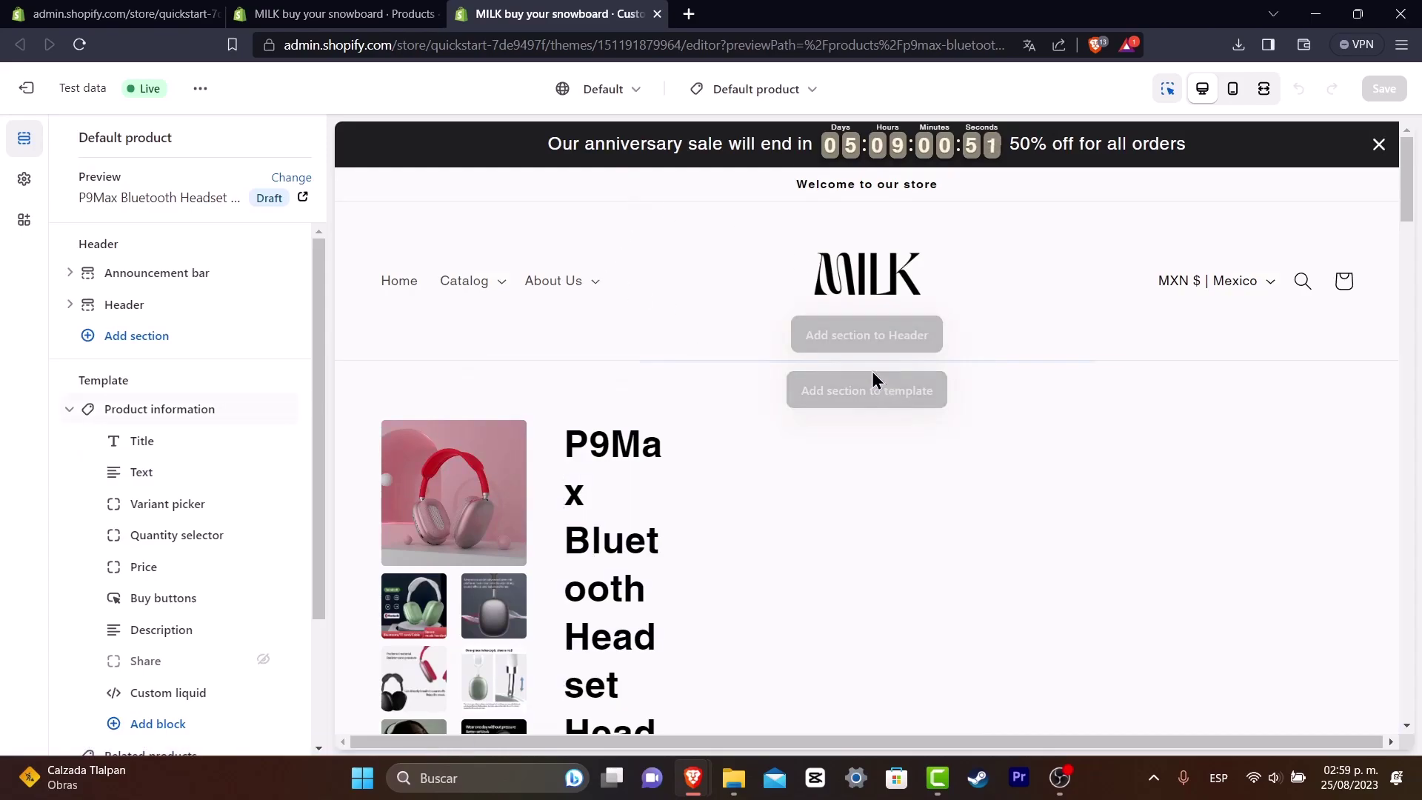
Scroll the preview past Related products and insert a Slideshow section at the template's end.
{"action": "scroll", "coordinate": [954, 469], "scroll_direction": "down", "scroll_amount": 3}
{"action": "scroll", "coordinate": [954, 469], "scroll_direction": "down", "scroll_amount": 15}
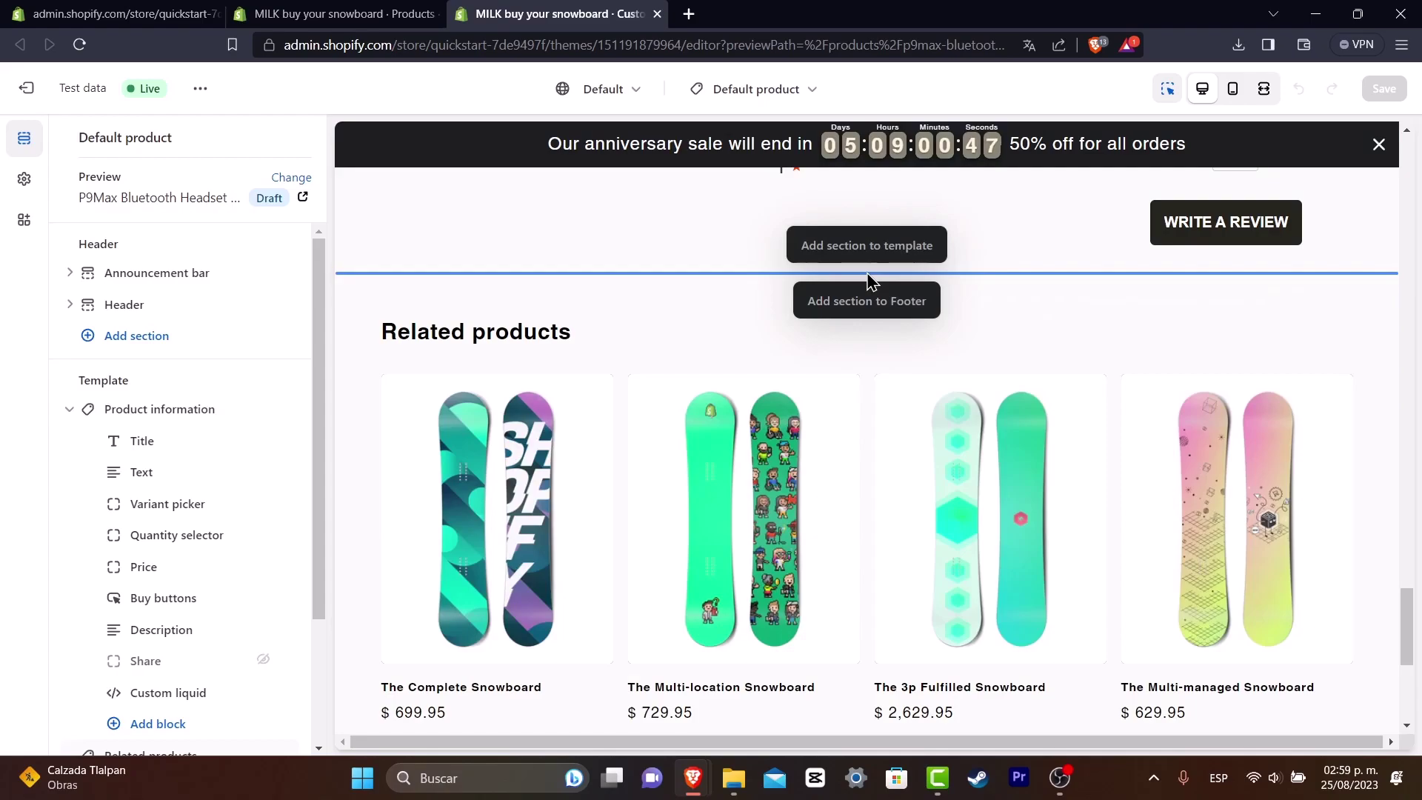
{"action": "left_click", "coordinate": [866, 245]}
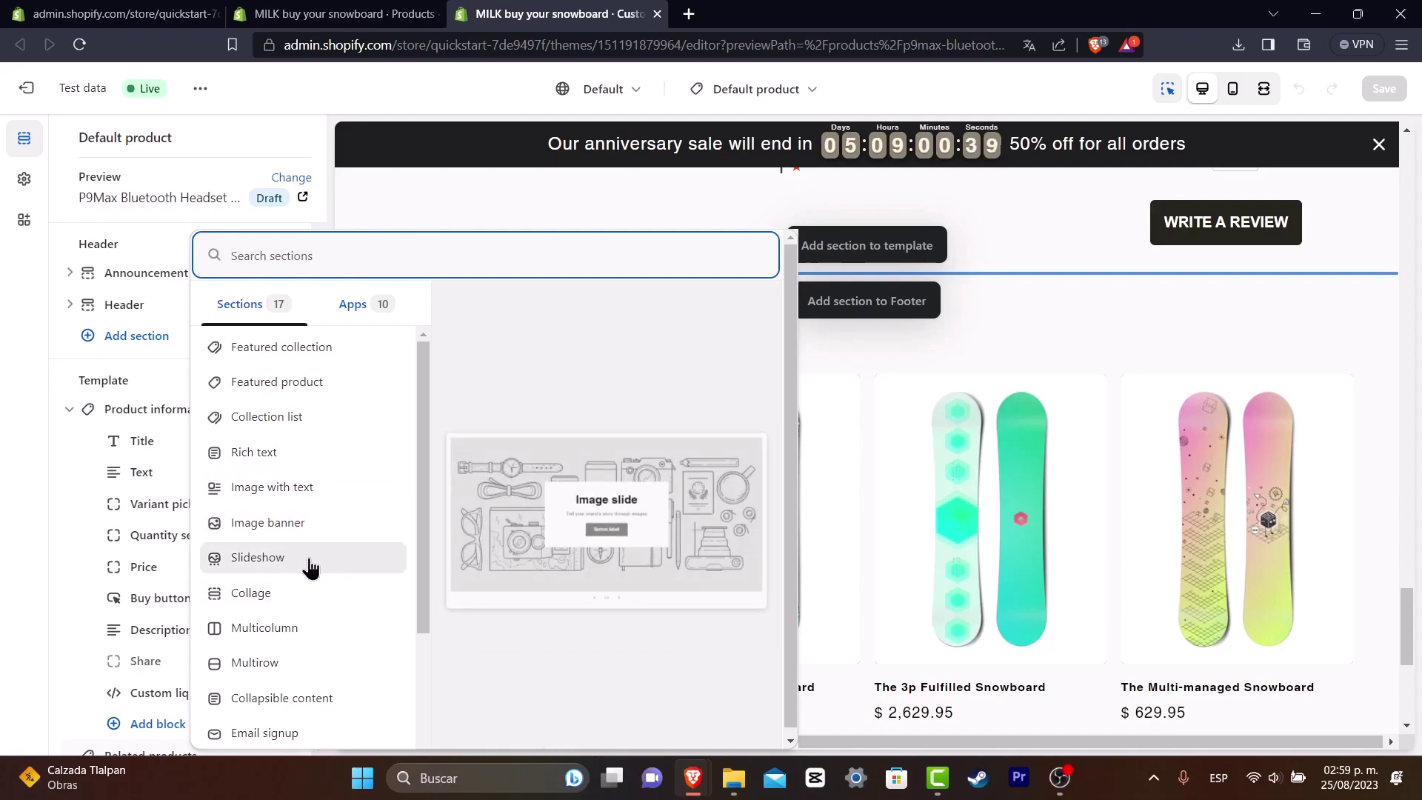
{"action": "left_click", "coordinate": [309, 563]}
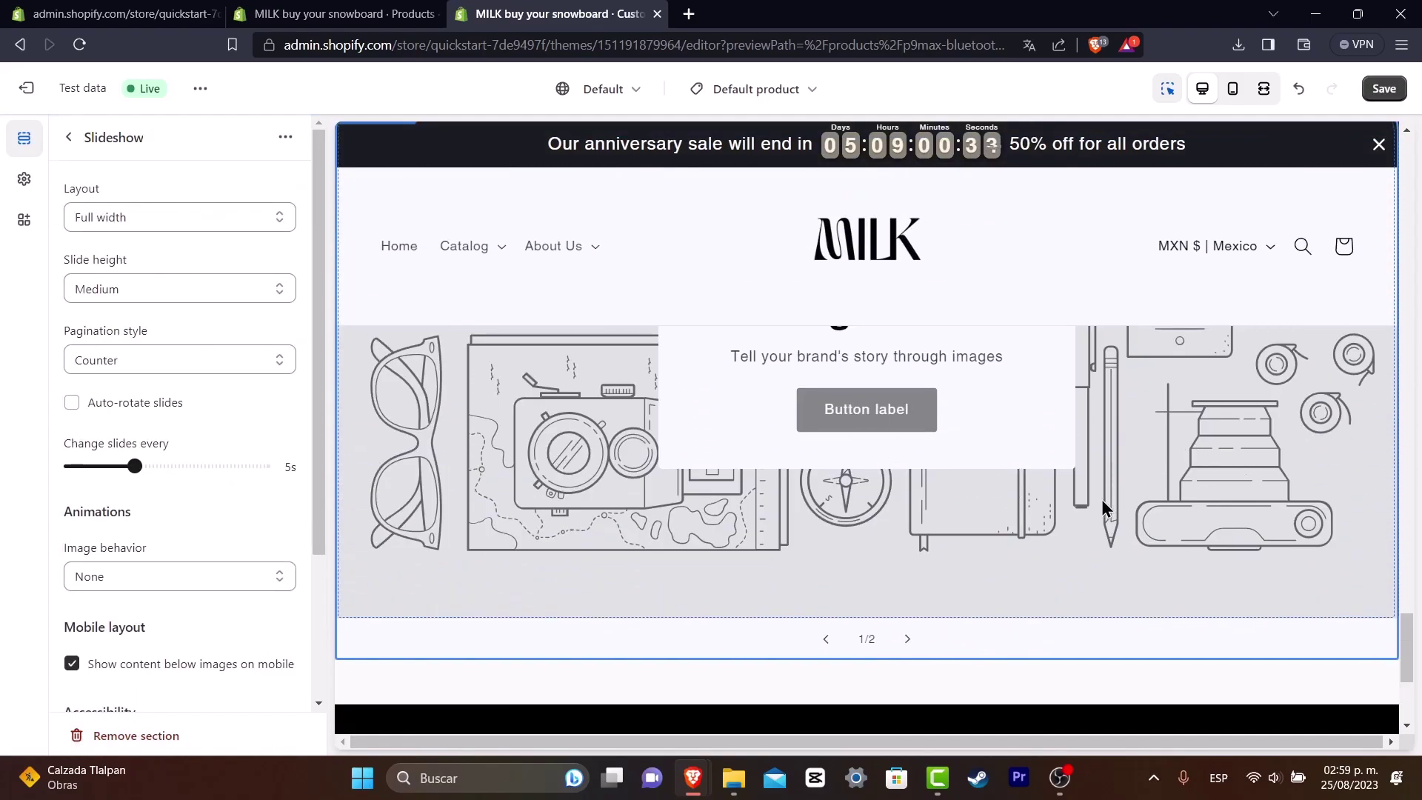
Set the first slide's image to the red headphones photo.
{"action": "left_click", "coordinate": [1102, 502]}
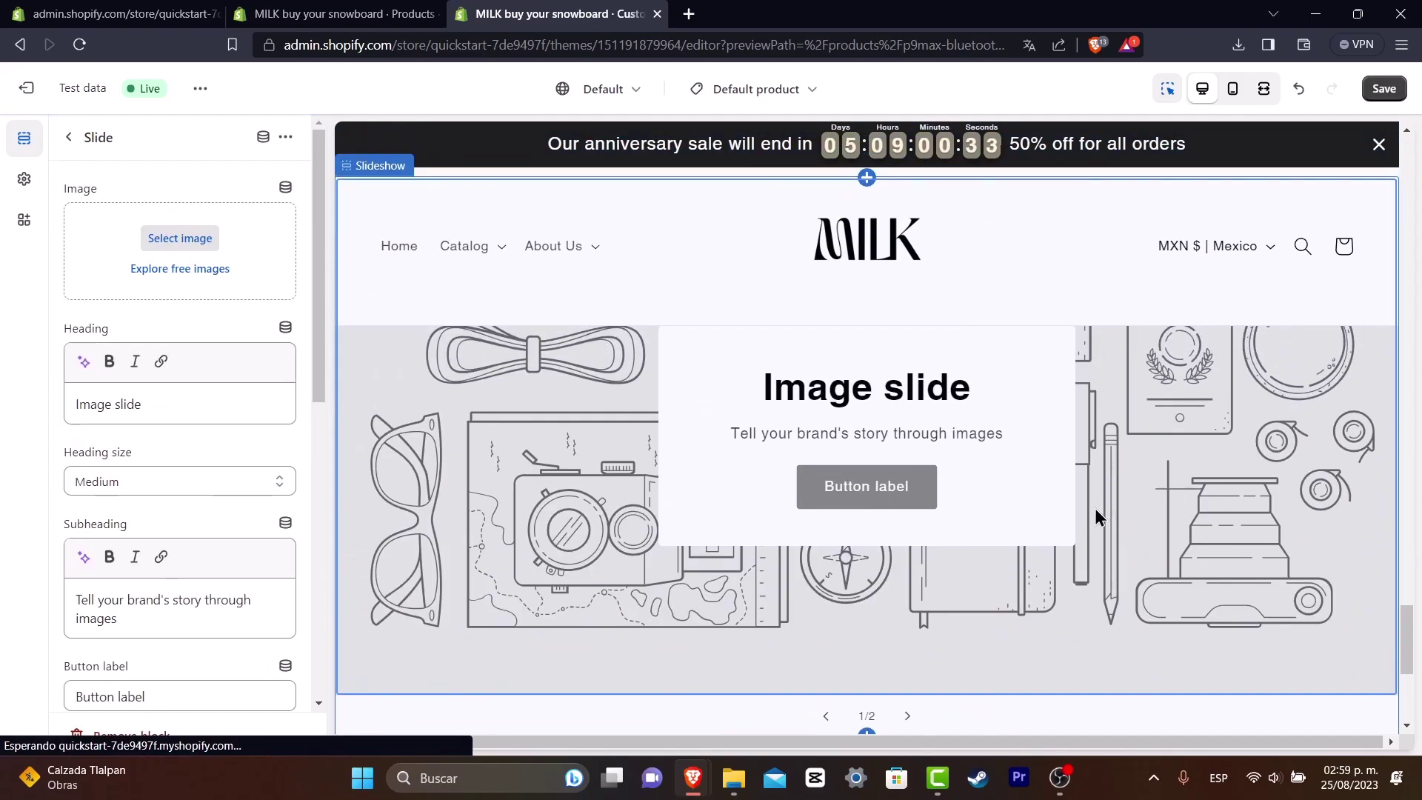
{"action": "left_click", "coordinate": [180, 238]}
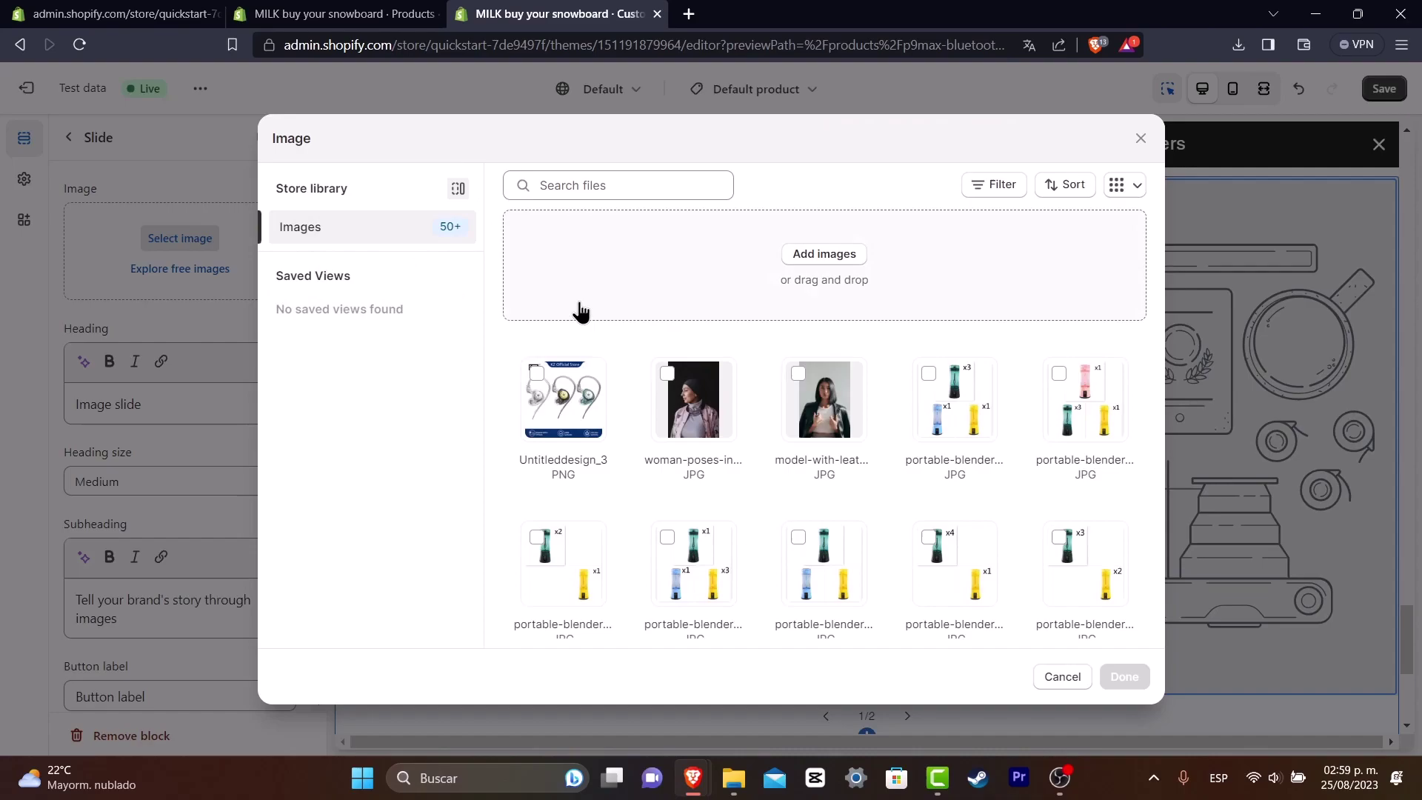
{"action": "scroll", "coordinate": [918, 503], "scroll_direction": "down", "scroll_amount": 3}
{"action": "scroll", "coordinate": [918, 503], "scroll_direction": "down", "scroll_amount": 3}
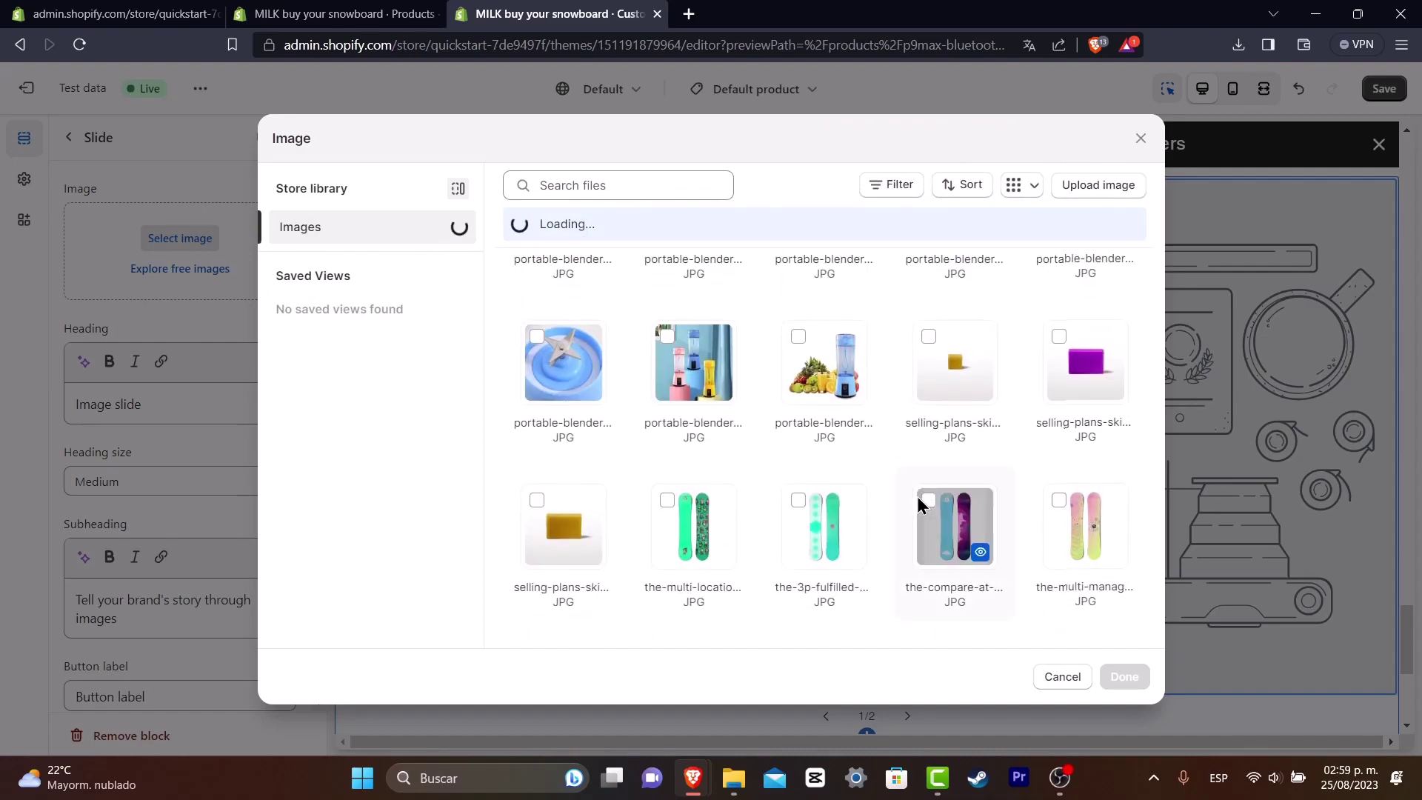
{"action": "scroll", "coordinate": [972, 505], "scroll_direction": "down", "scroll_amount": 3}
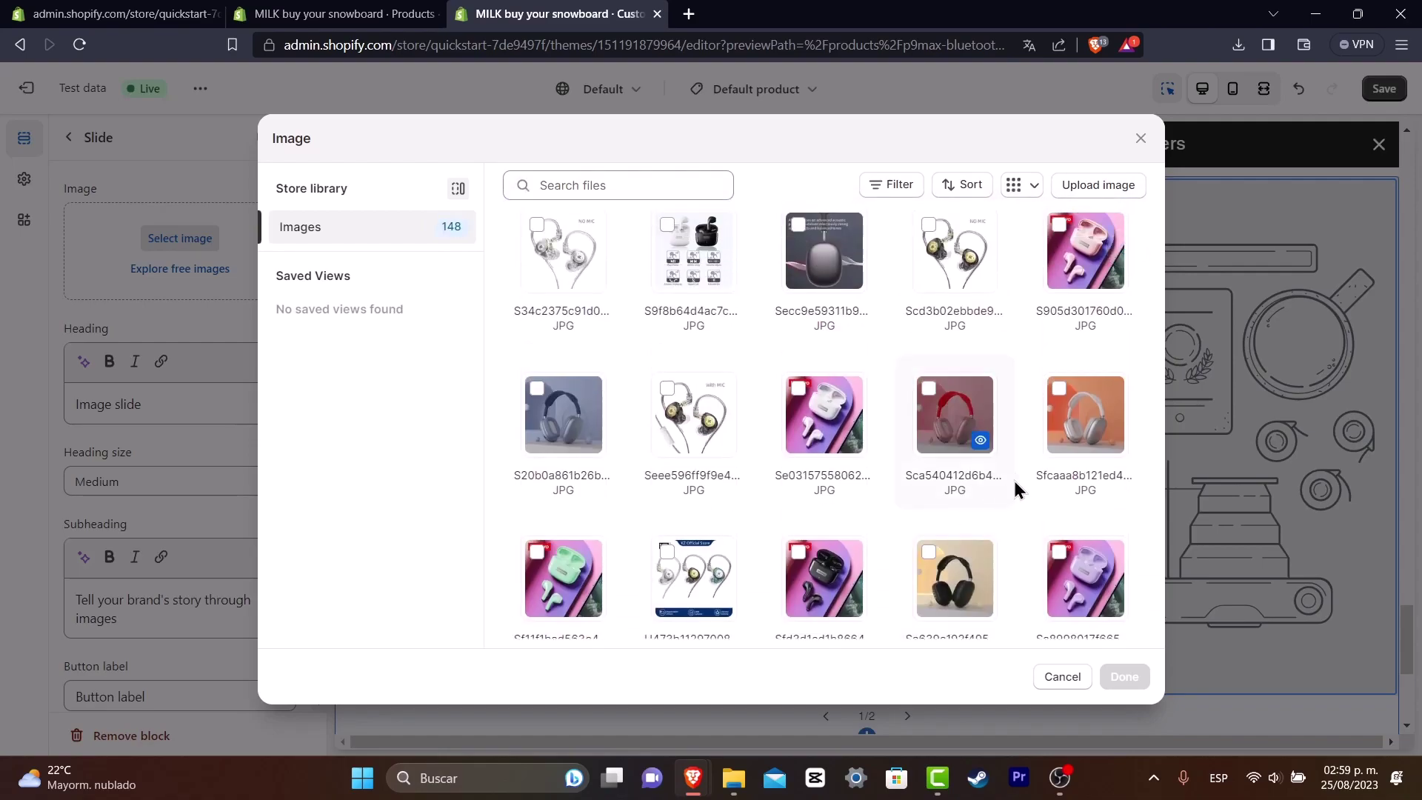
{"action": "left_click", "coordinate": [928, 391]}
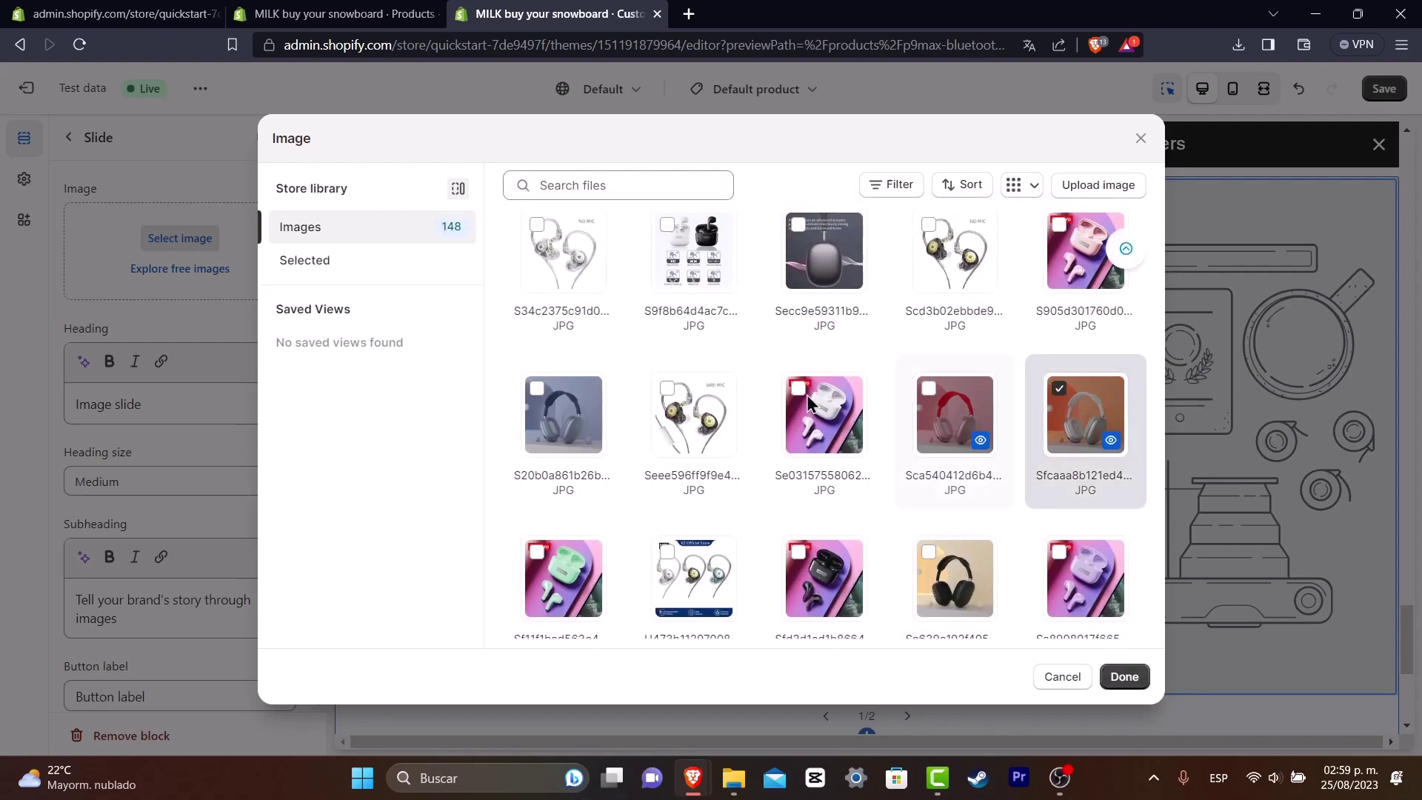
{"action": "left_click", "coordinate": [1124, 677]}
Move the preview to the second slide, open its settings, then return to slide one.
{"action": "left_click", "coordinate": [907, 708]}
{"action": "left_click", "coordinate": [907, 709]}
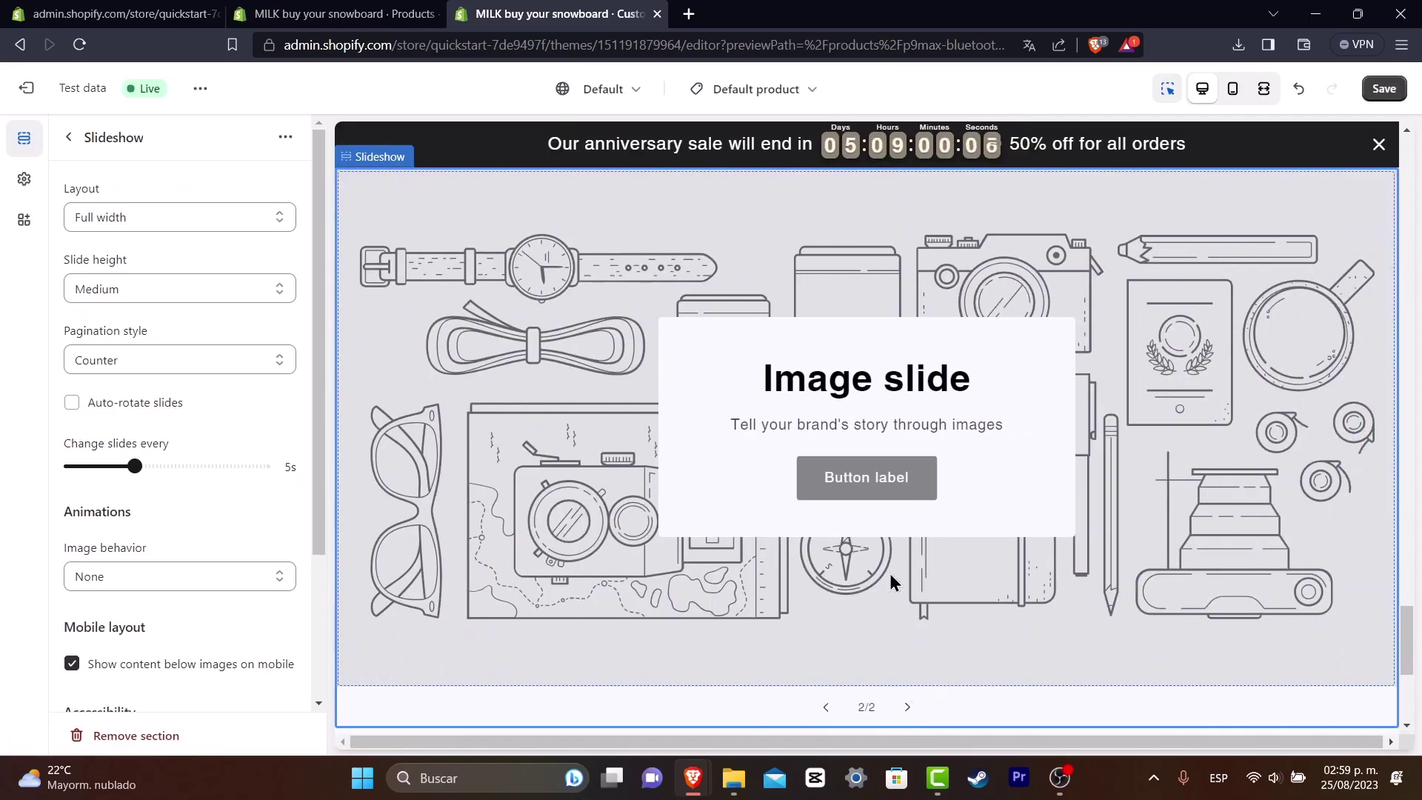
{"action": "left_click", "coordinate": [899, 544]}
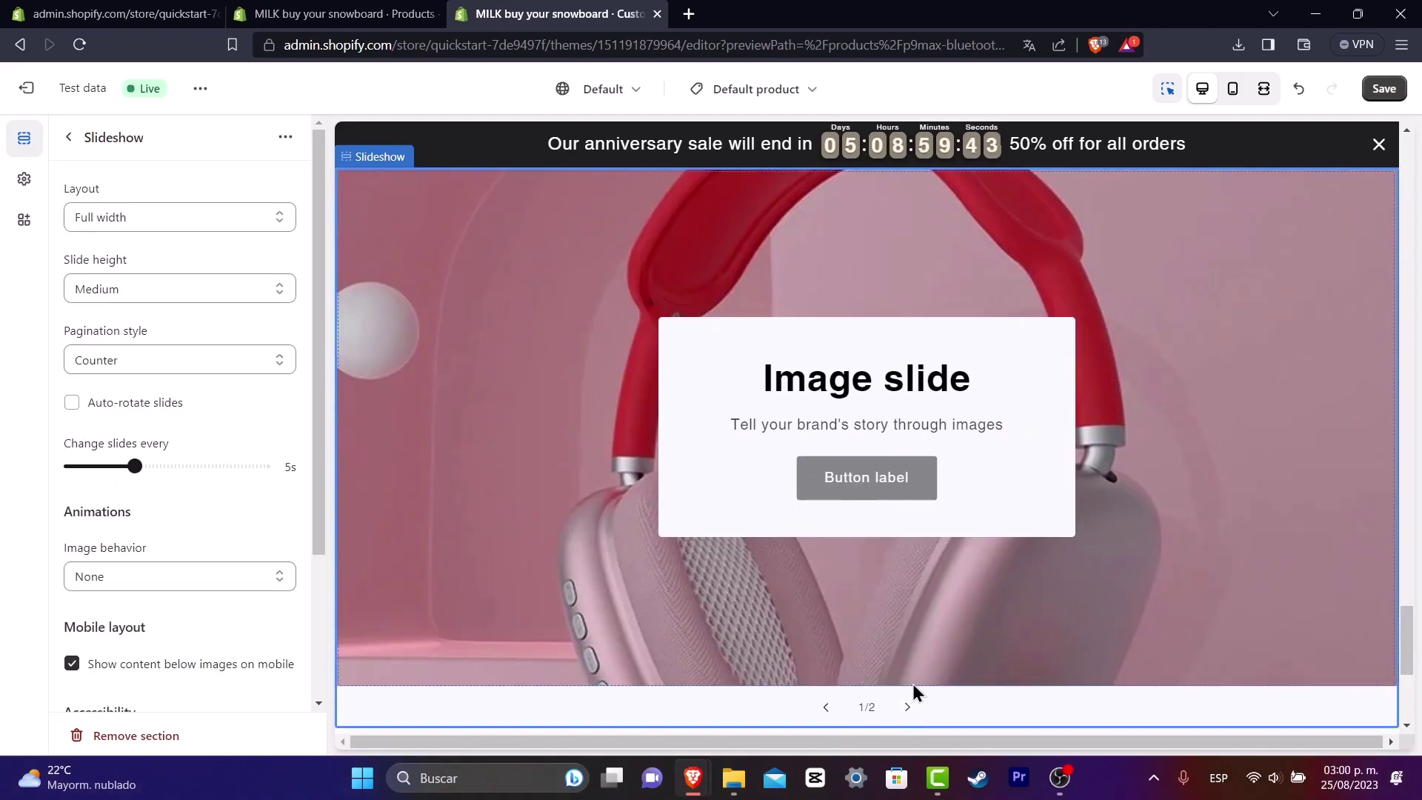
{"action": "left_click", "coordinate": [908, 708]}
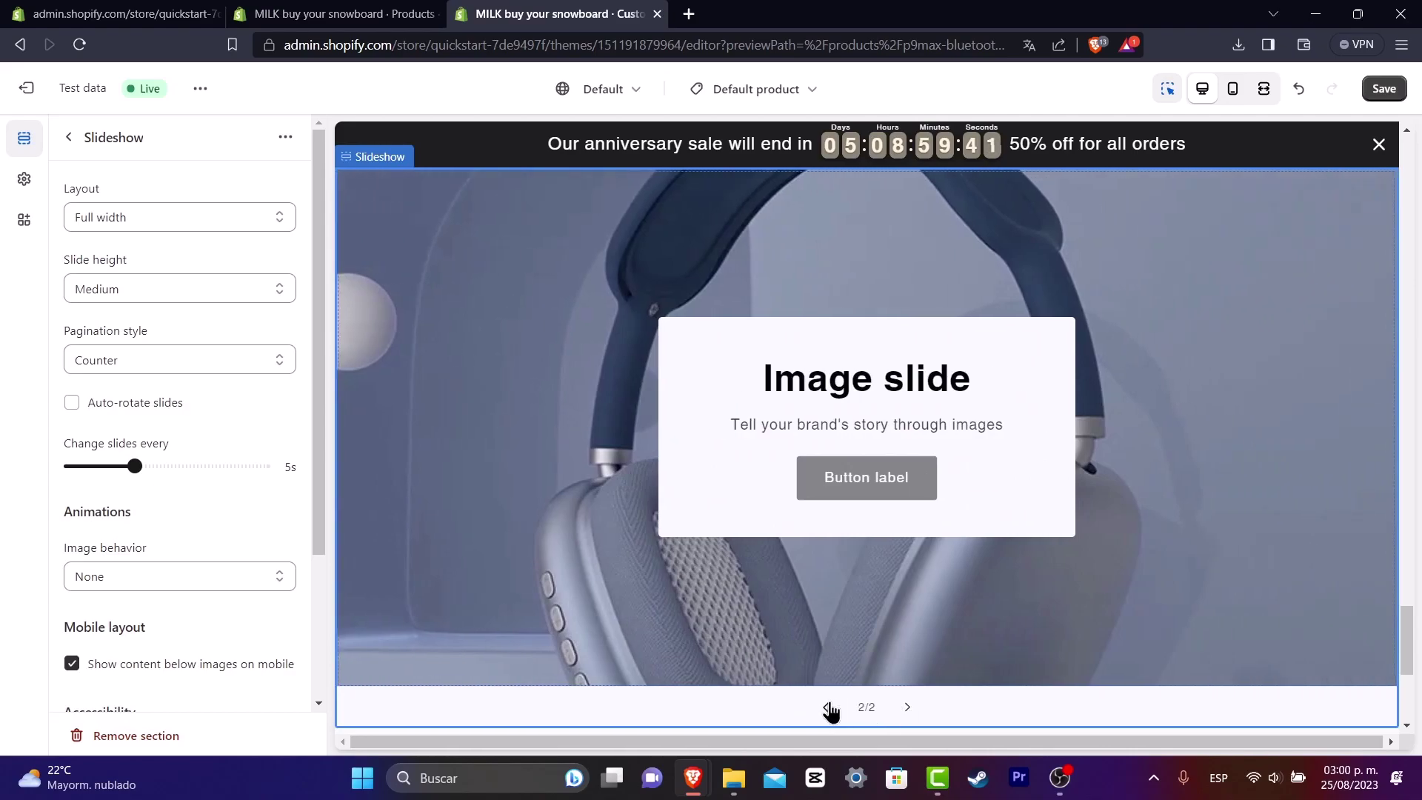
{"action": "left_click", "coordinate": [826, 707]}
Open the first slide's settings and delete its button label.
{"action": "left_click", "coordinate": [724, 349]}
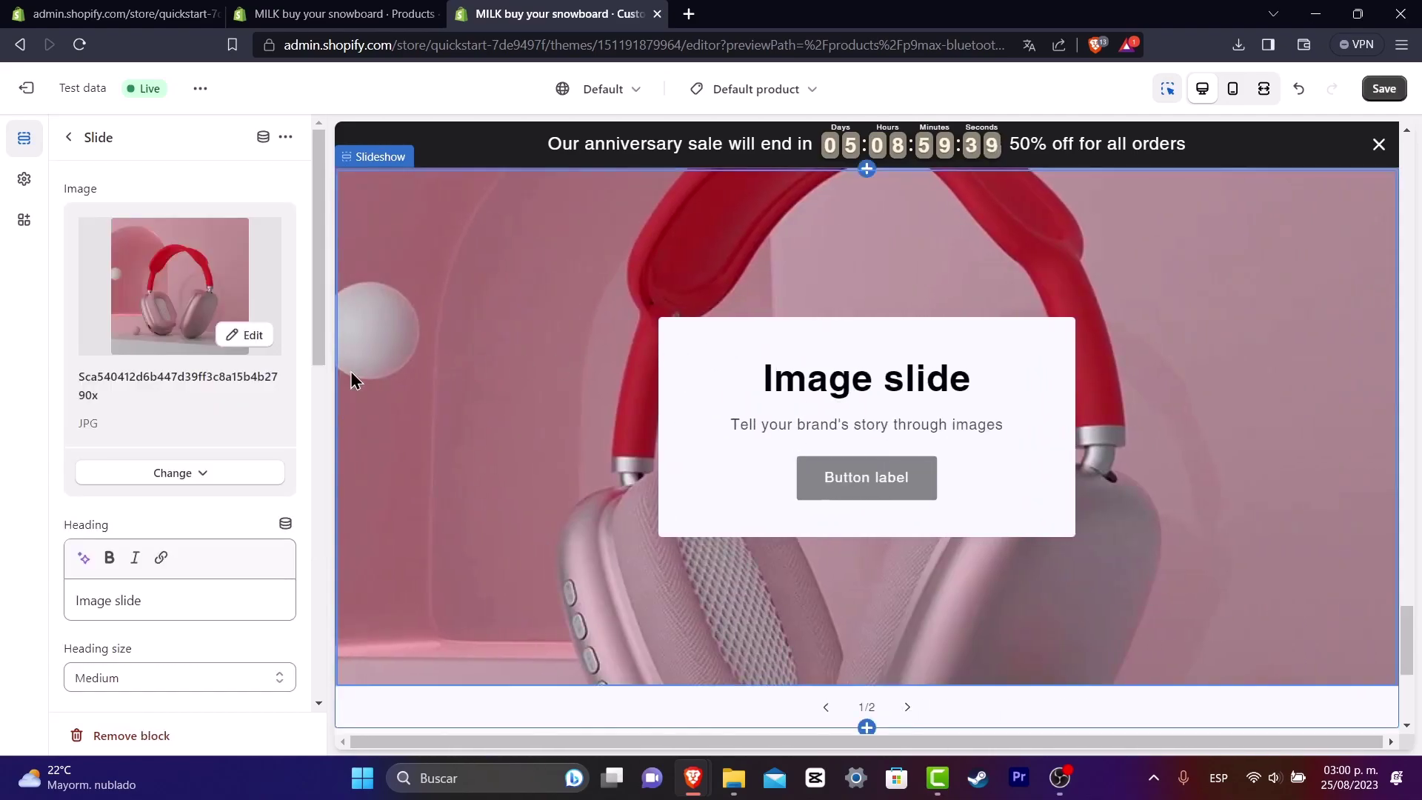
{"action": "scroll", "coordinate": [219, 525], "scroll_direction": "down", "scroll_amount": 5}
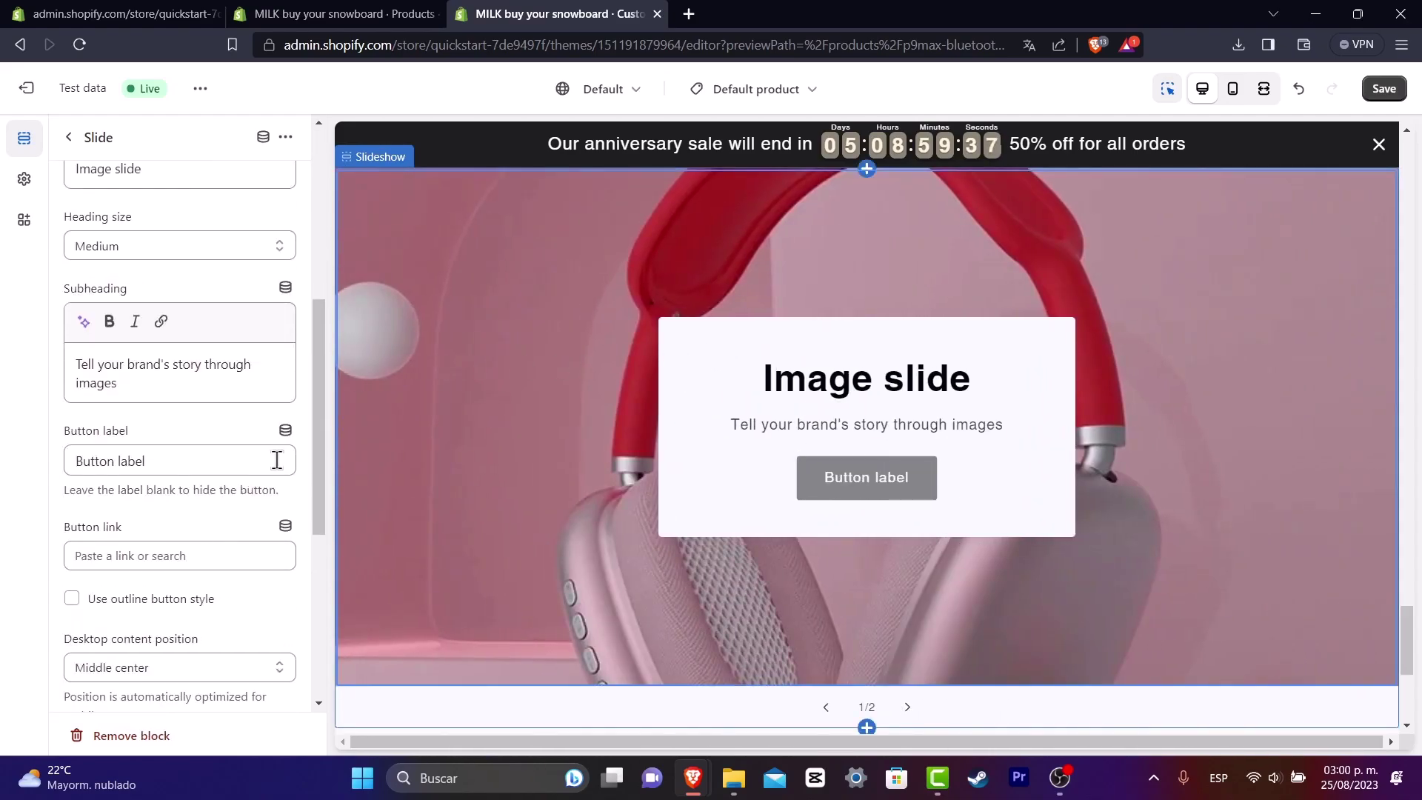
{"action": "scroll", "coordinate": [205, 529], "scroll_direction": "down", "scroll_amount": 5}
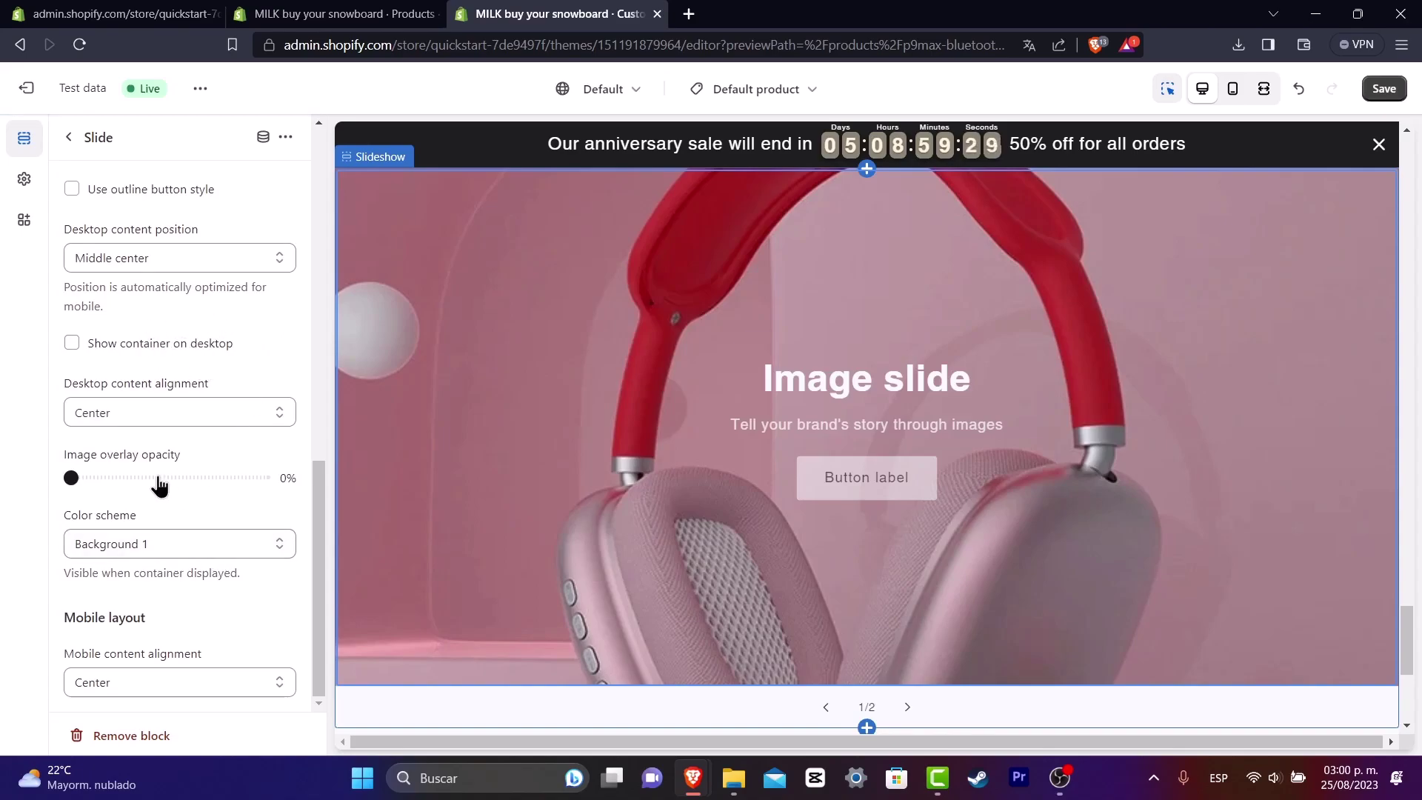
{"action": "scroll", "coordinate": [193, 370], "scroll_direction": "up", "scroll_amount": 3}
{"action": "triple_click", "coordinate": [145, 268]}
{"action": "key", "text": "BackSpace"}
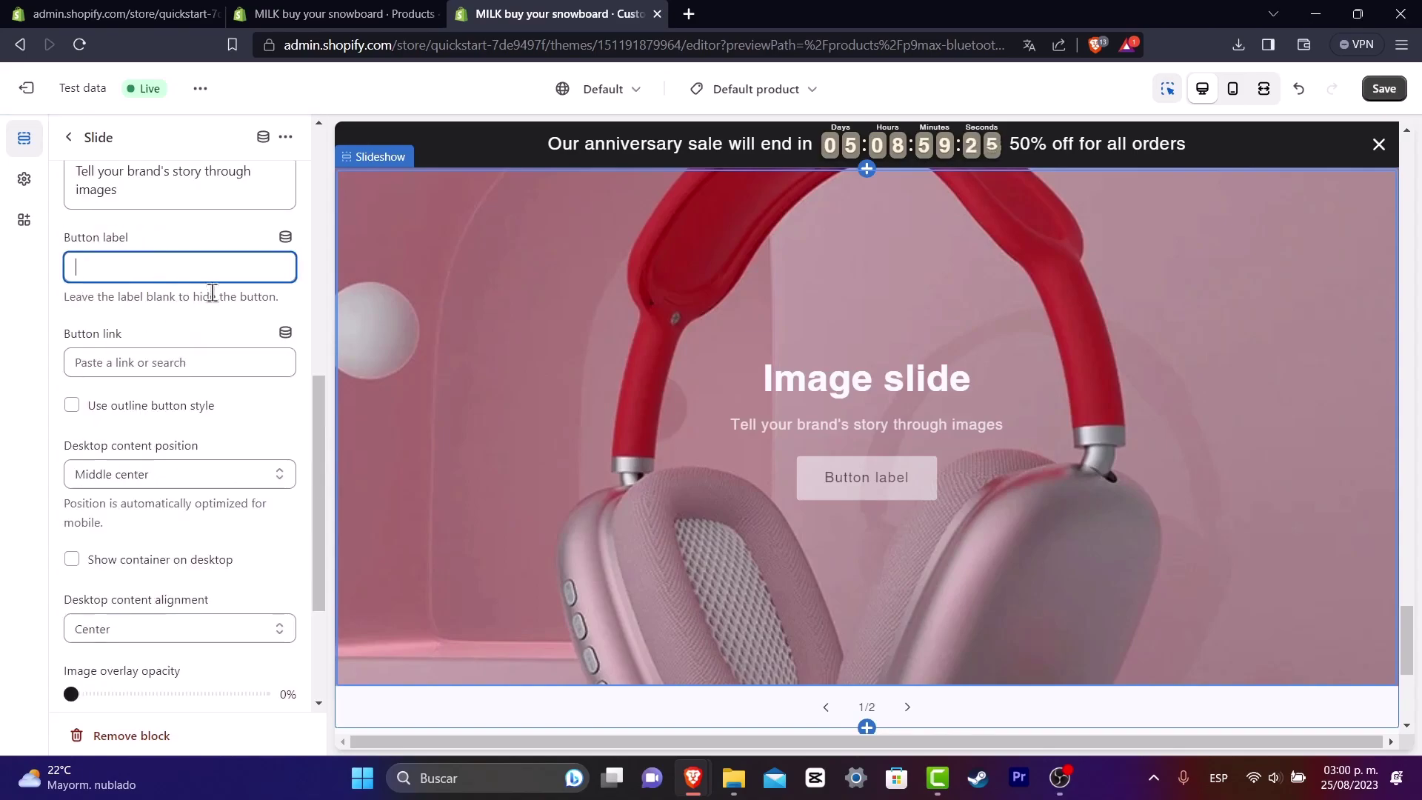
Delete the first slide's subheading and its 'Image slide' heading.
{"action": "scroll", "coordinate": [207, 311], "scroll_direction": "up", "scroll_amount": 3}
{"action": "triple_click", "coordinate": [140, 405]}
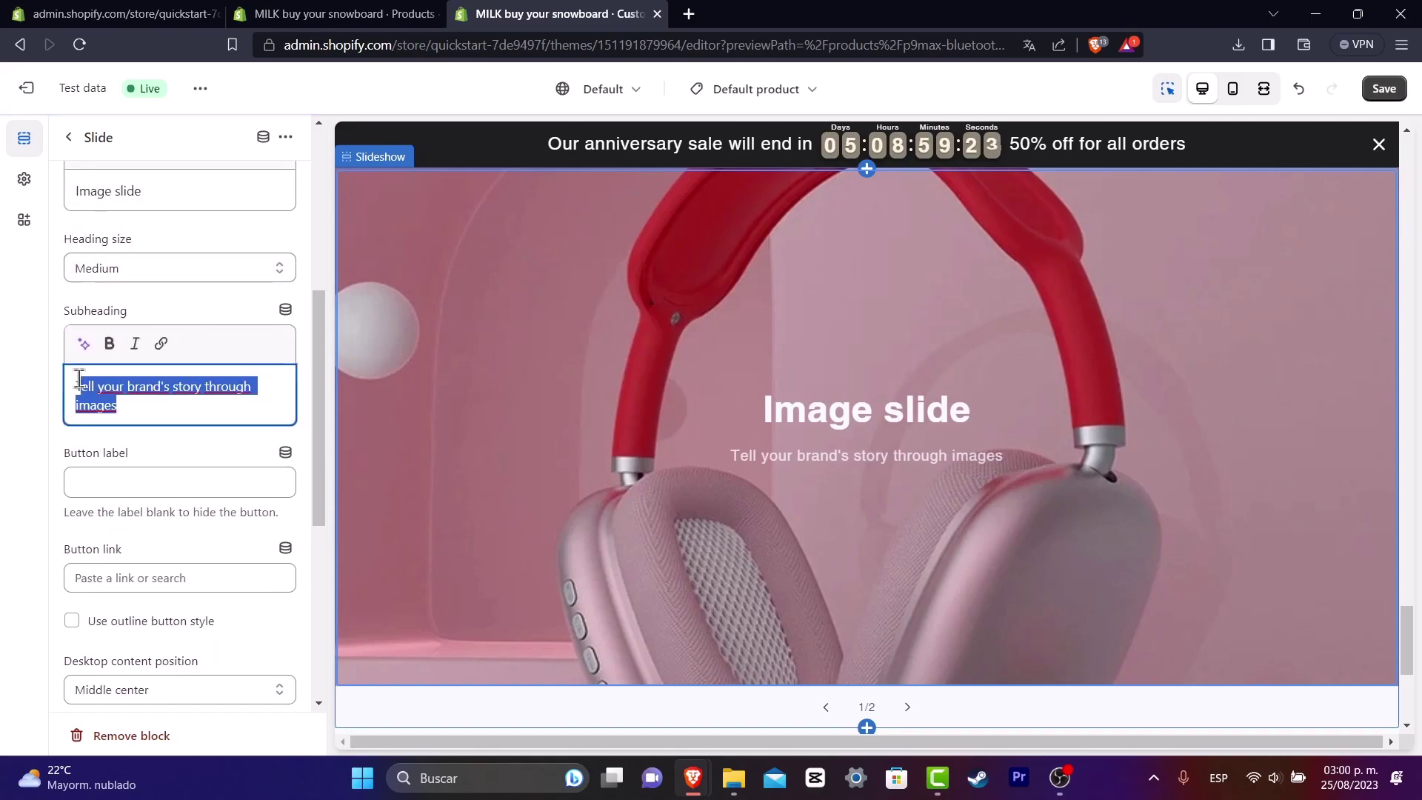
{"action": "key", "text": "BackSpace"}
{"action": "scroll", "coordinate": [176, 305], "scroll_direction": "up", "scroll_amount": 5}
{"action": "left_click", "coordinate": [165, 600]}
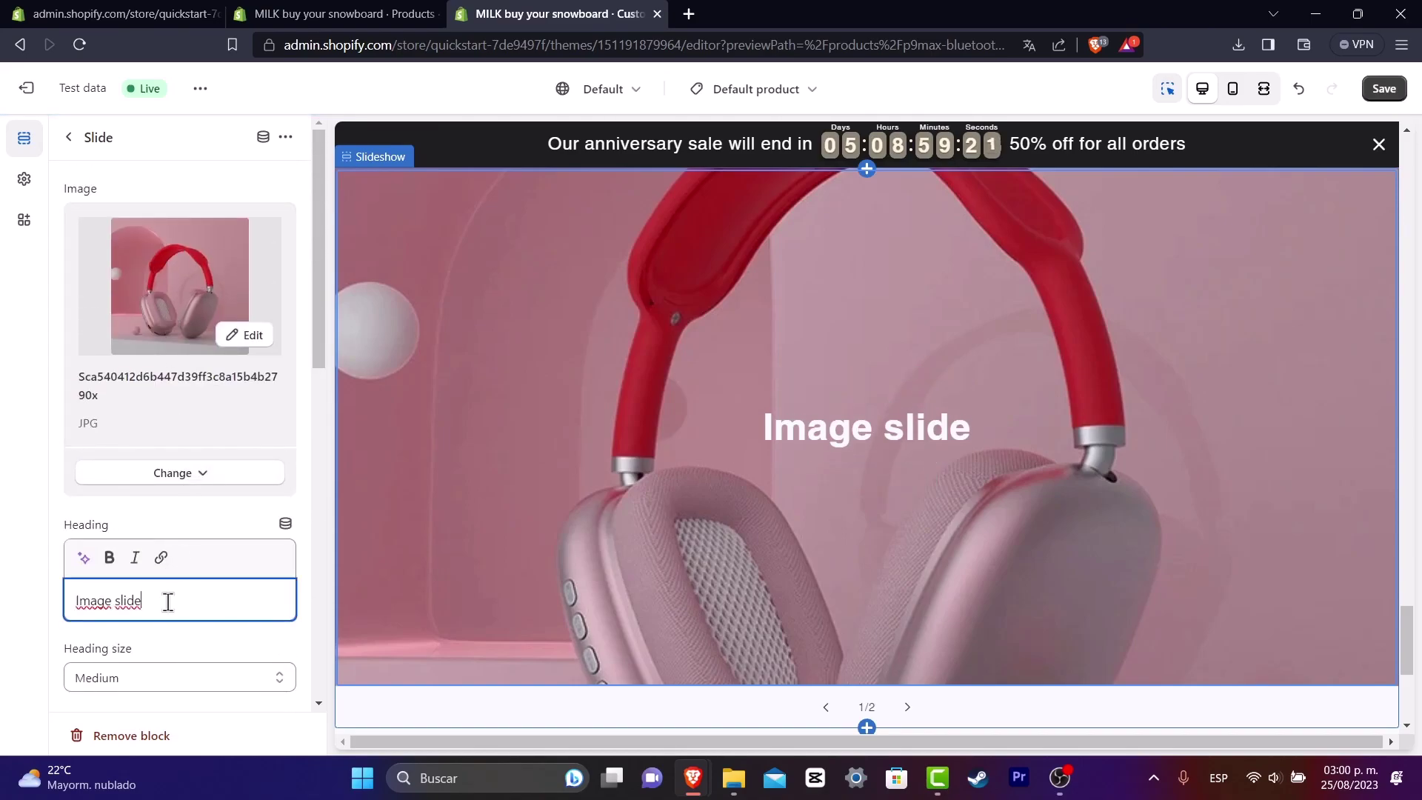
{"action": "triple_click", "coordinate": [165, 600]}
{"action": "key", "text": "BackSpace"}
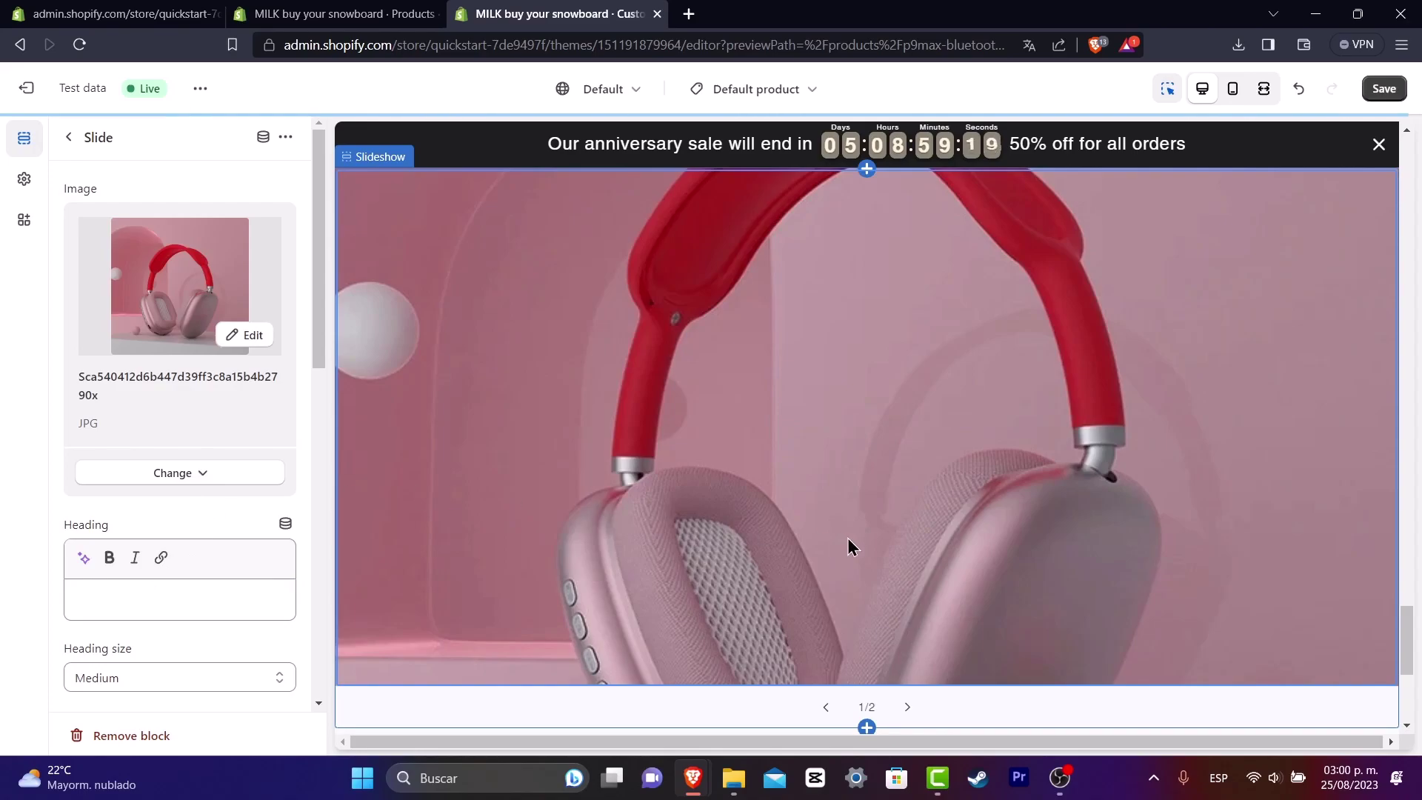
{"action": "scroll", "coordinate": [889, 518], "scroll_direction": "down", "scroll_amount": 3}
On the second slide, remove the white caption box and overwrite the button label text.
{"action": "left_click", "coordinate": [908, 491]}
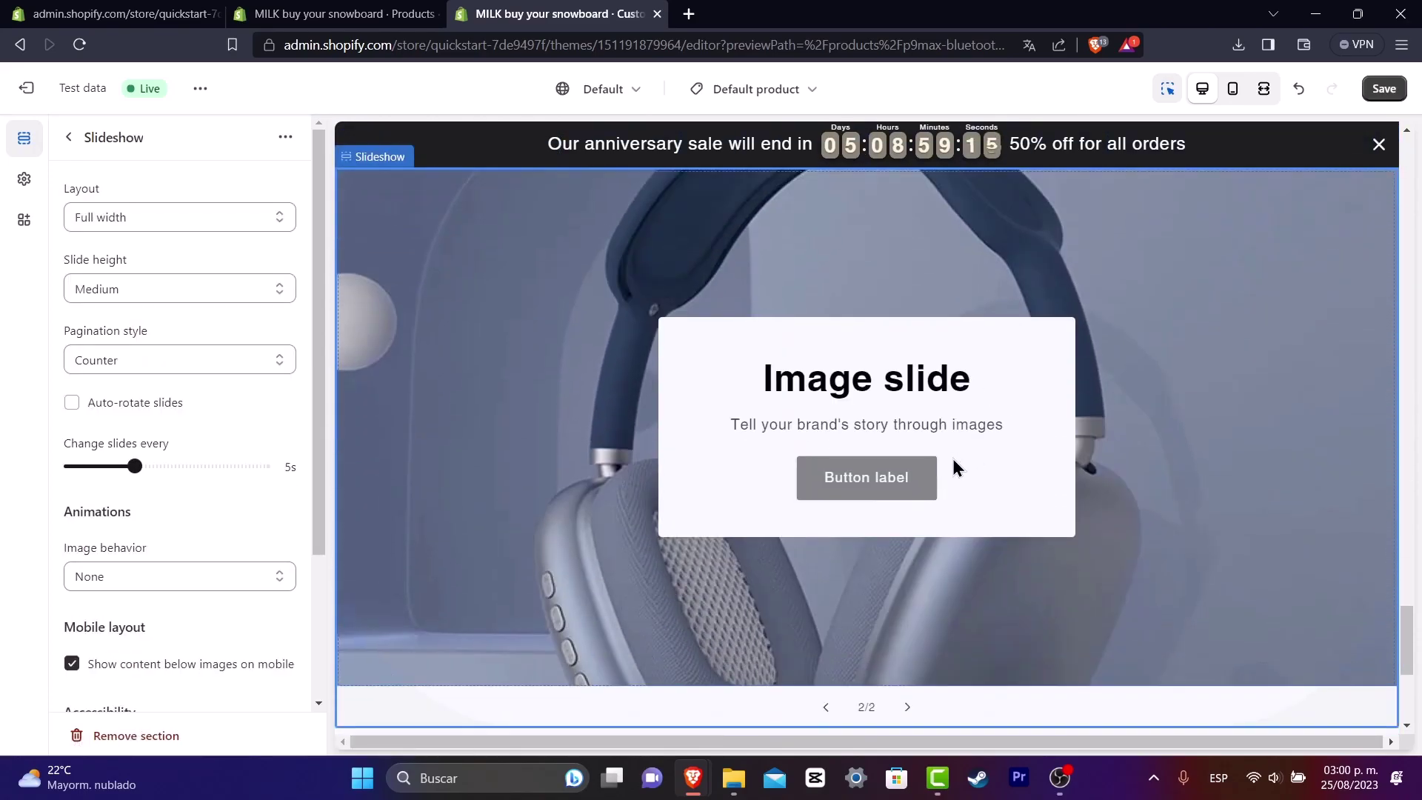
{"action": "left_click", "coordinate": [907, 485]}
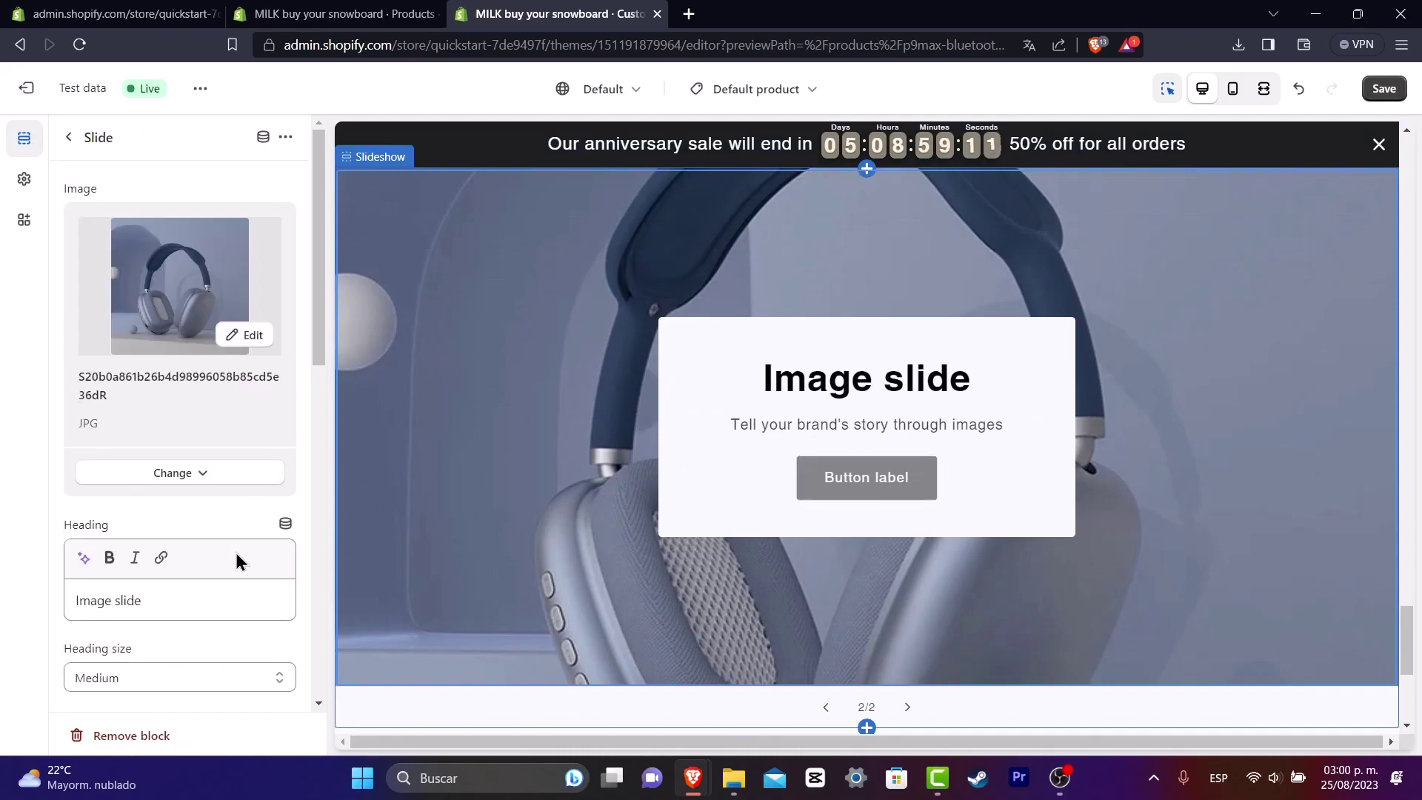
{"action": "scroll", "coordinate": [222, 511], "scroll_direction": "down", "scroll_amount": 3}
{"action": "scroll", "coordinate": [215, 467], "scroll_direction": "down", "scroll_amount": 5}
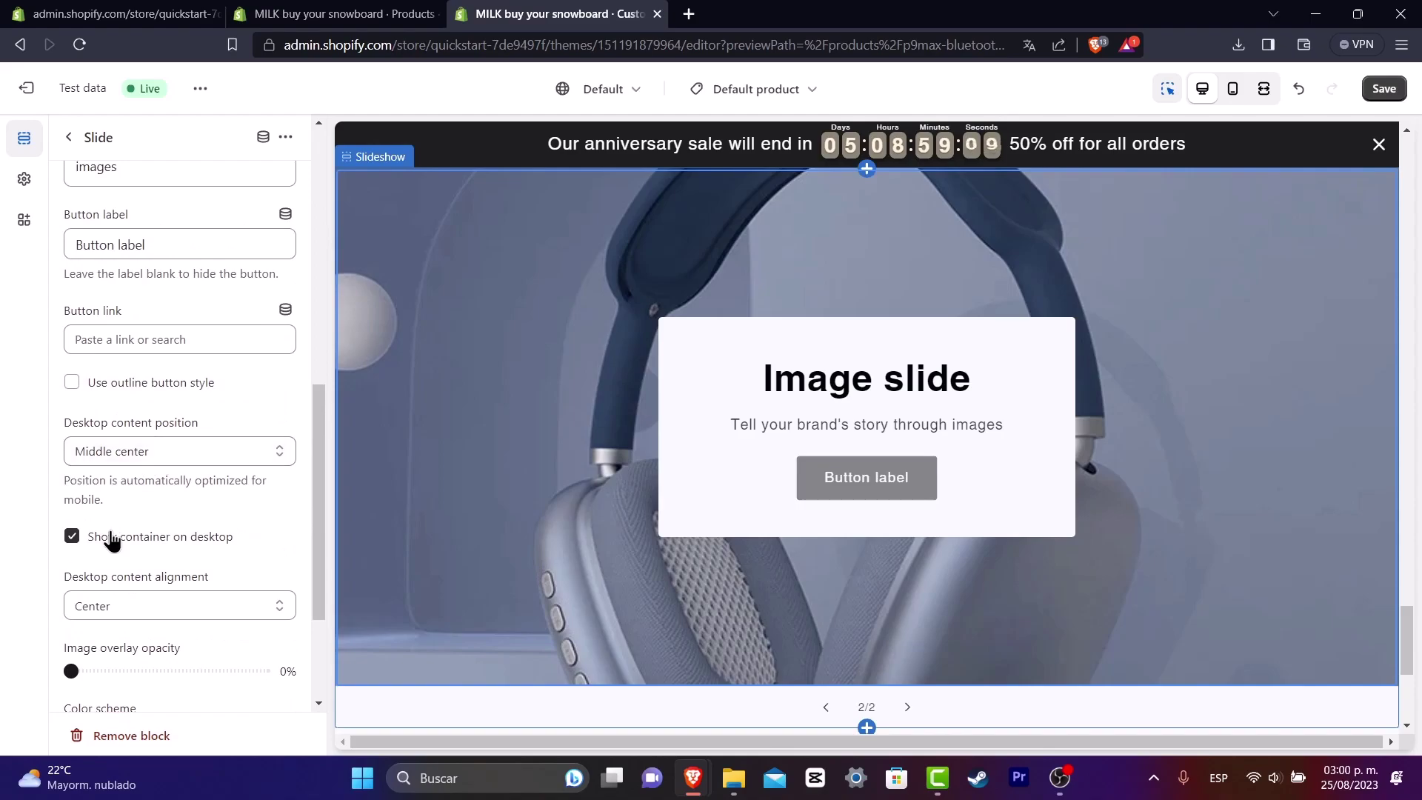
{"action": "left_click", "coordinate": [153, 539]}
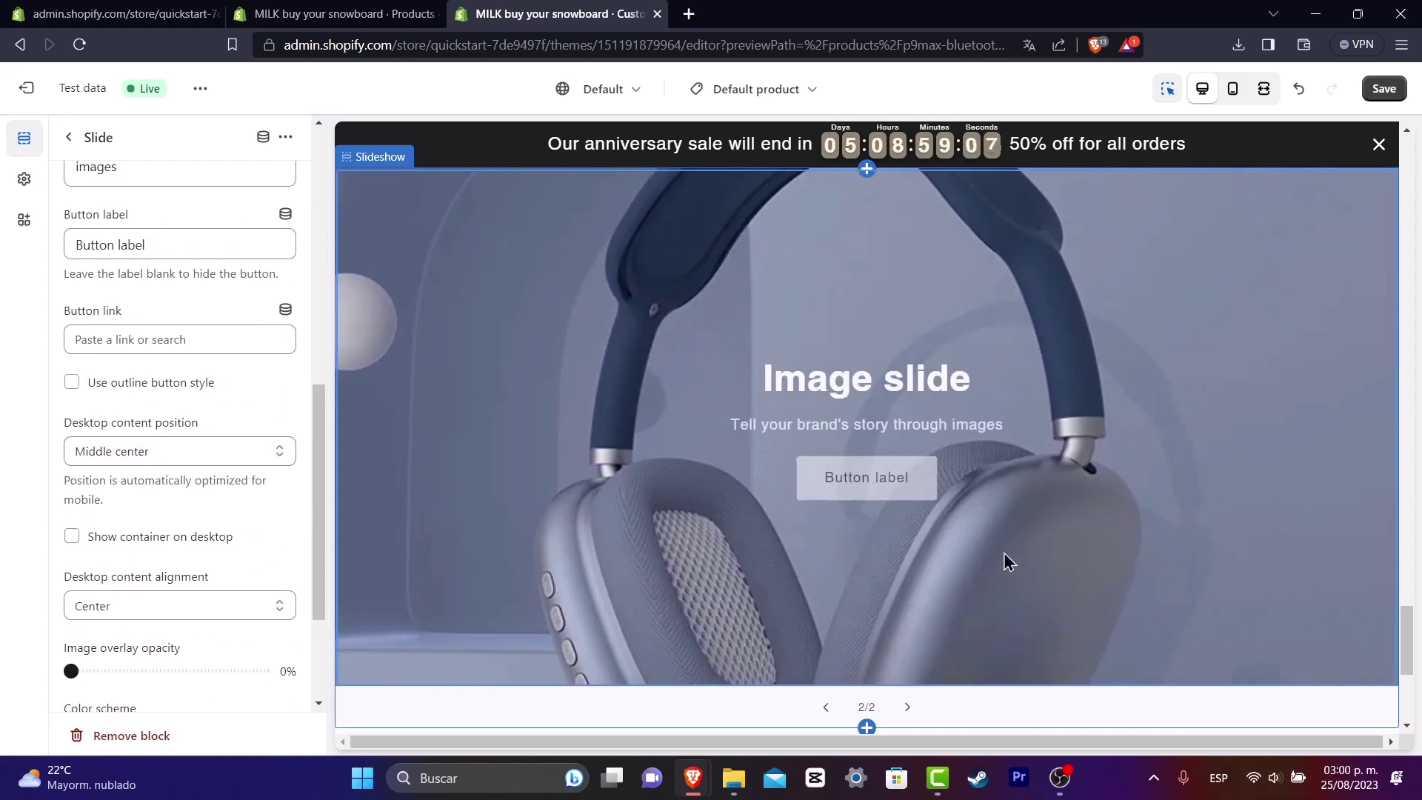
{"action": "scroll", "coordinate": [188, 595], "scroll_direction": "down", "scroll_amount": 3}
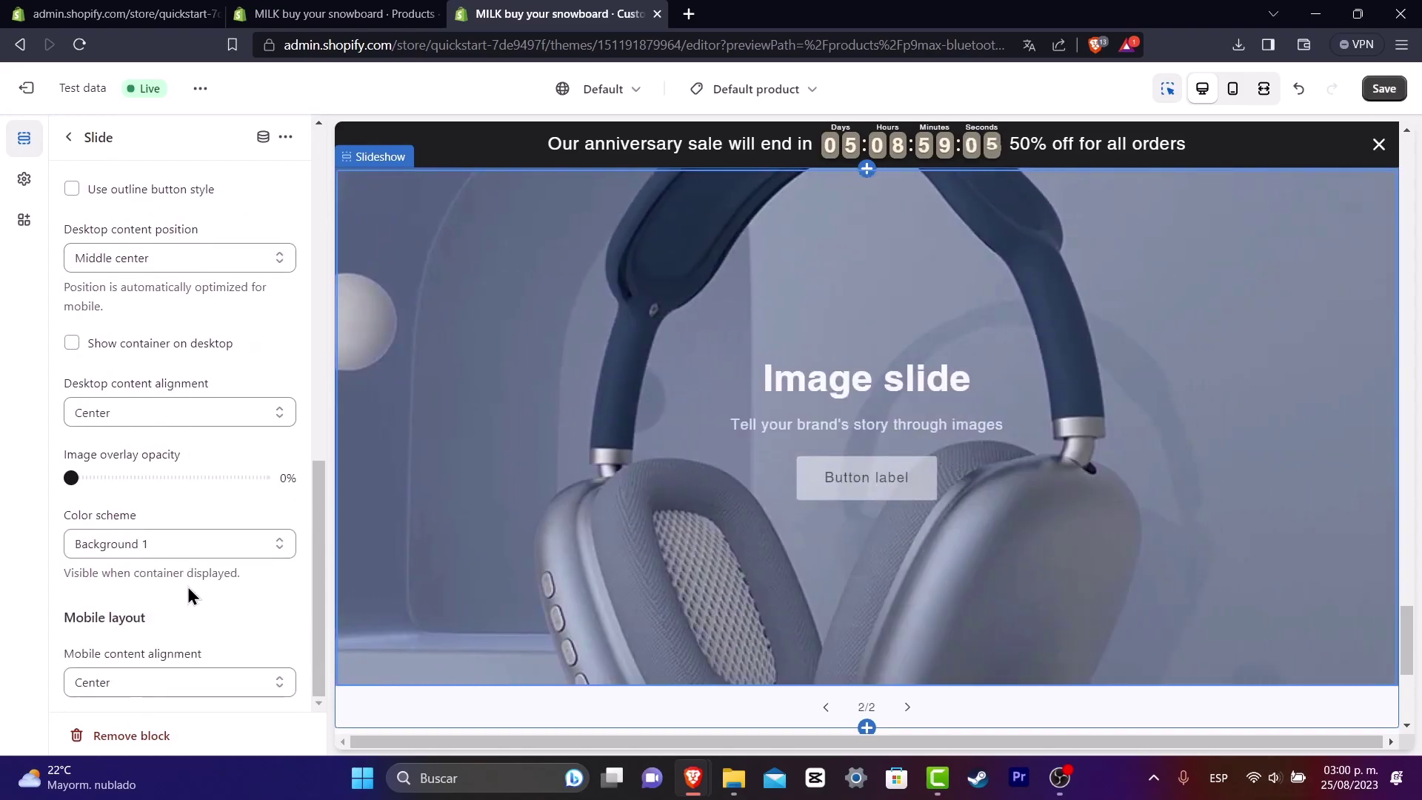
{"action": "scroll", "coordinate": [188, 459], "scroll_direction": "up", "scroll_amount": 3}
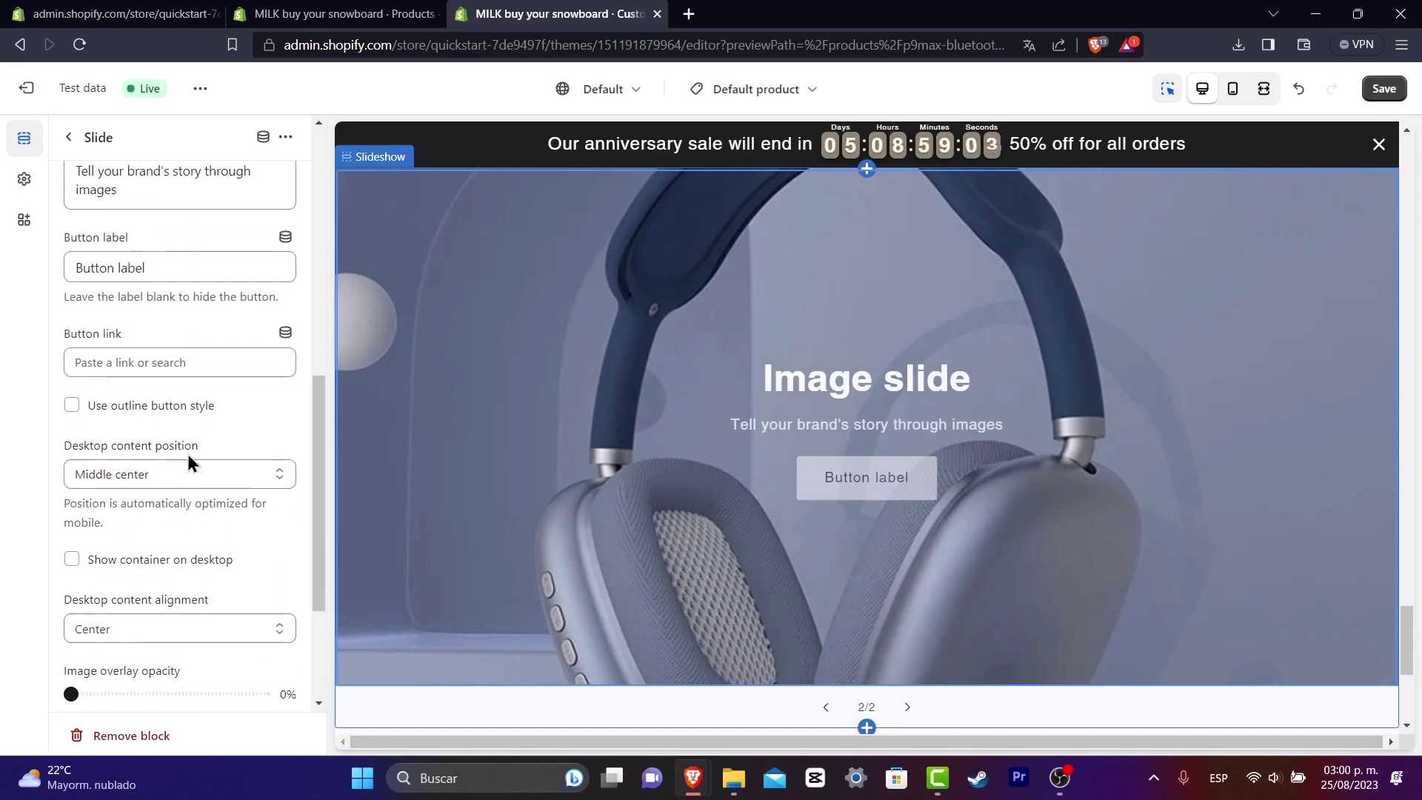
{"action": "left_click", "coordinate": [168, 270]}
{"action": "key", "text": "ctrl+a"}
{"action": "type", "text": "B"}
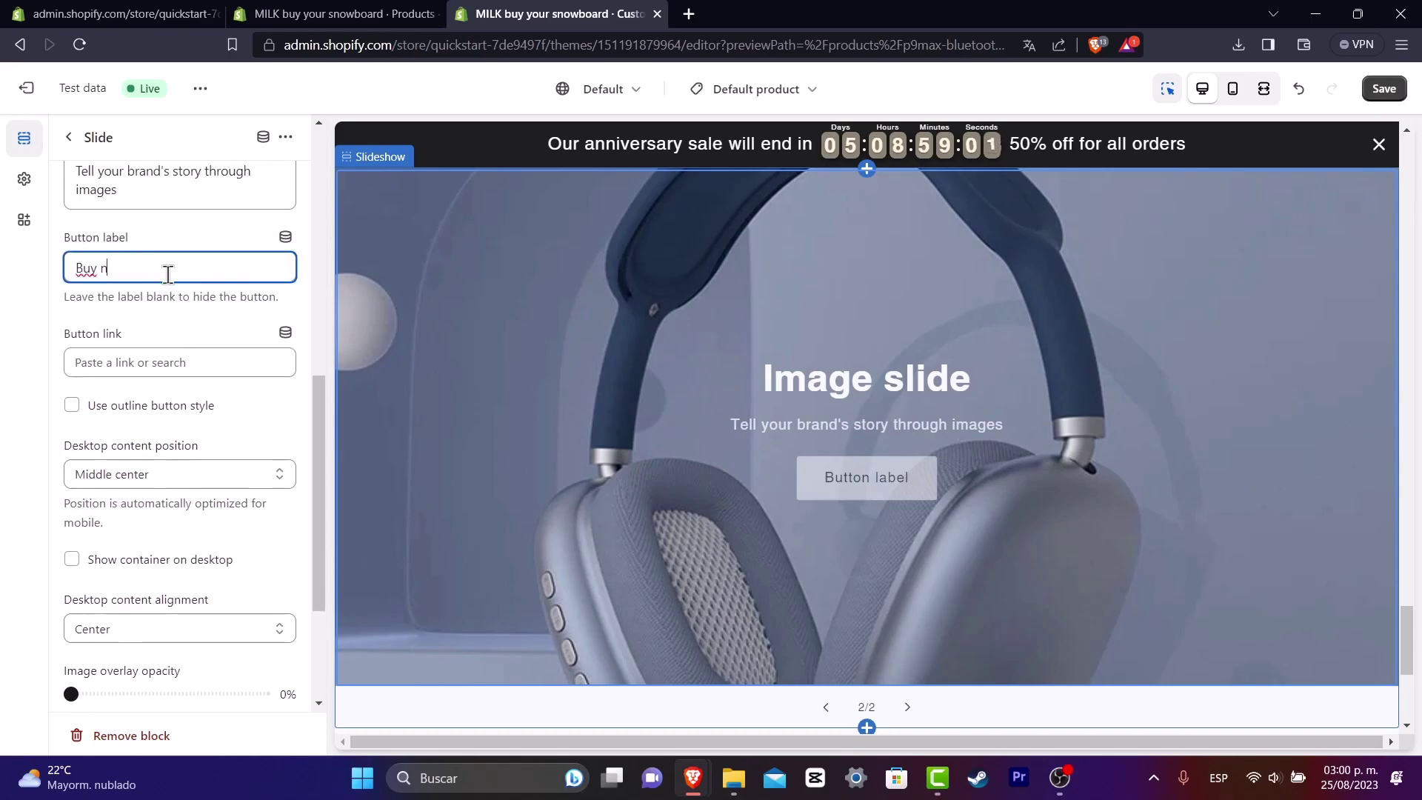
Set subheading 'Get yours at 15% off now' and heading 'THE BEST HEADSET 2023', then save.
{"action": "scroll", "coordinate": [149, 349], "scroll_direction": "up", "scroll_amount": 3}
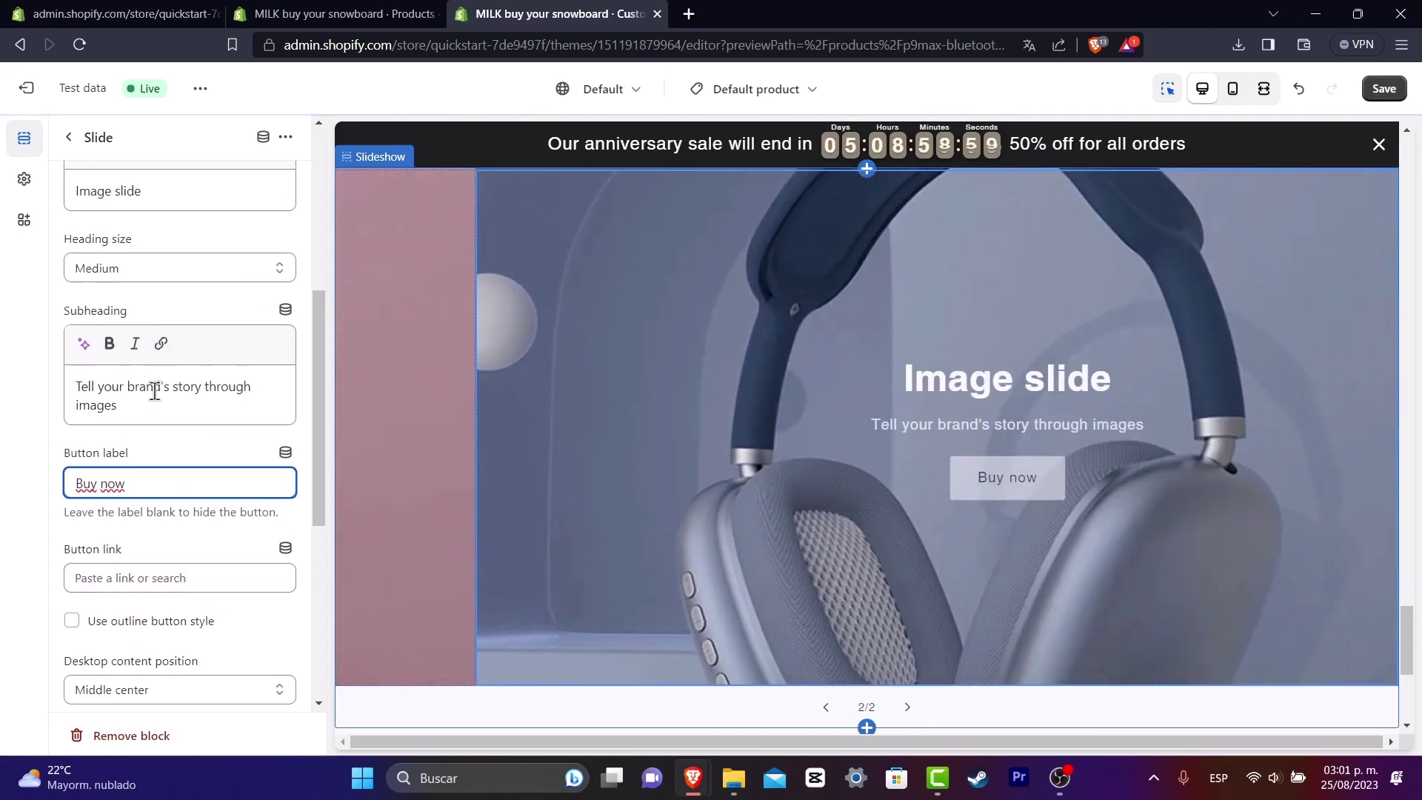
{"action": "left_click_drag", "start_coordinate": [119, 405], "coordinate": [77, 386]}
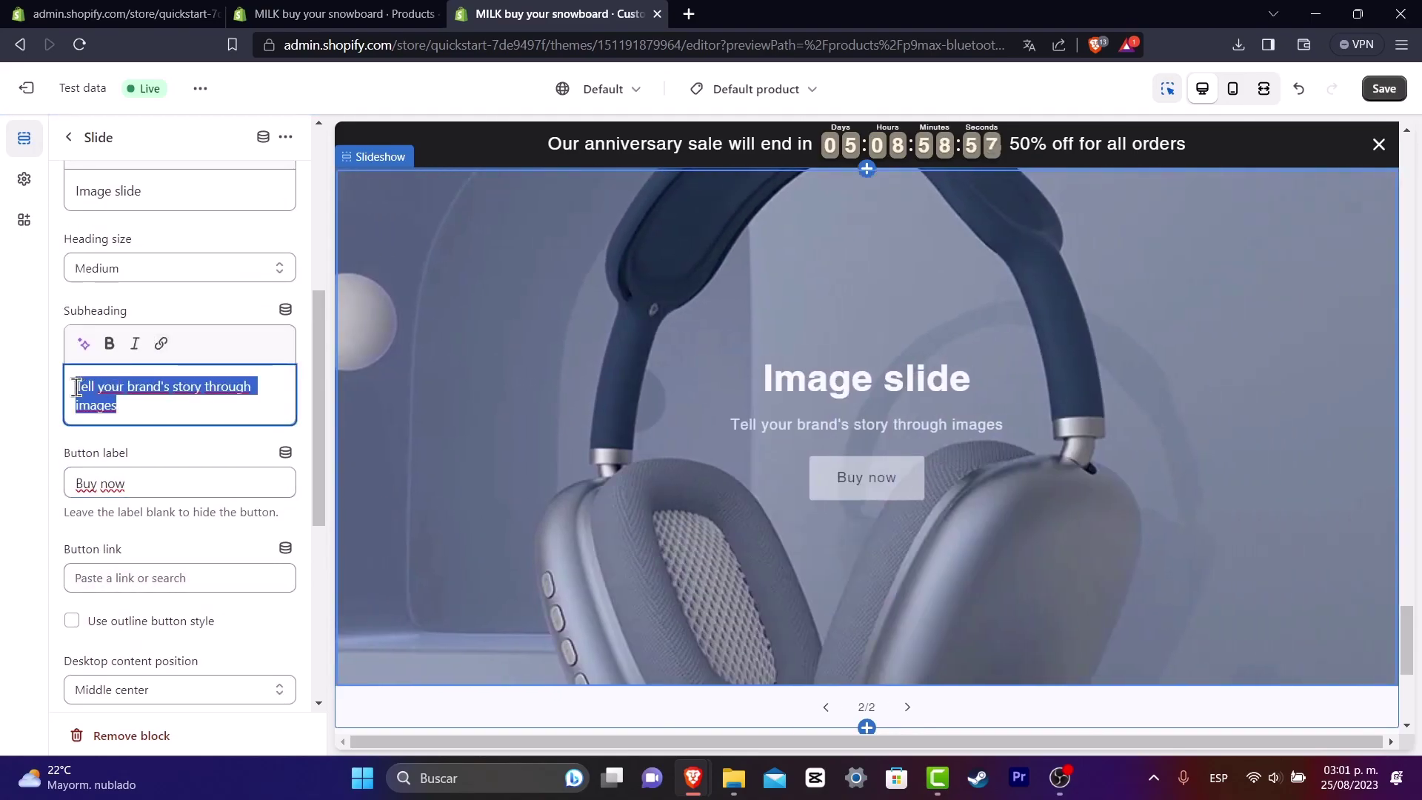
{"action": "type", "text": "Get yours "}
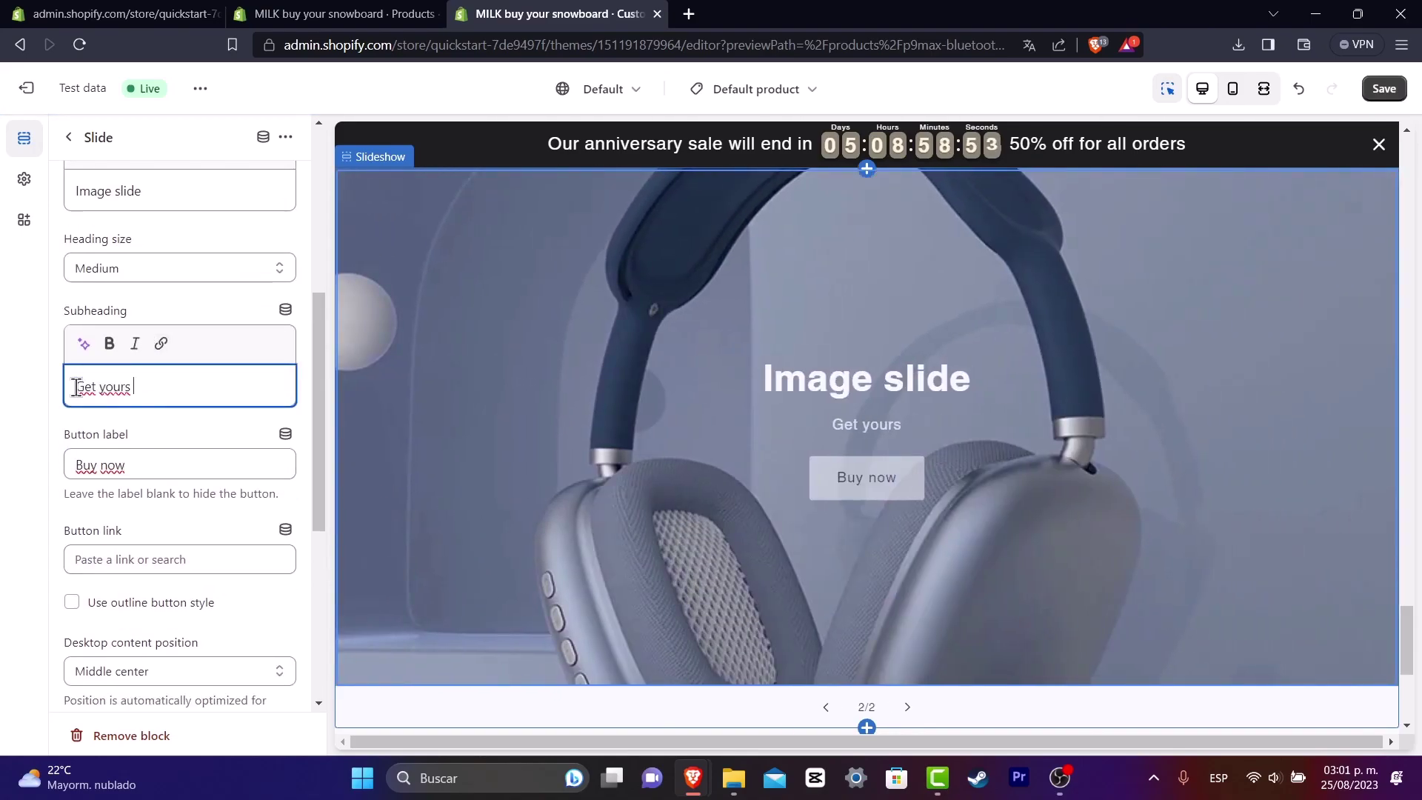
{"action": "type", "text": "at 15%"}
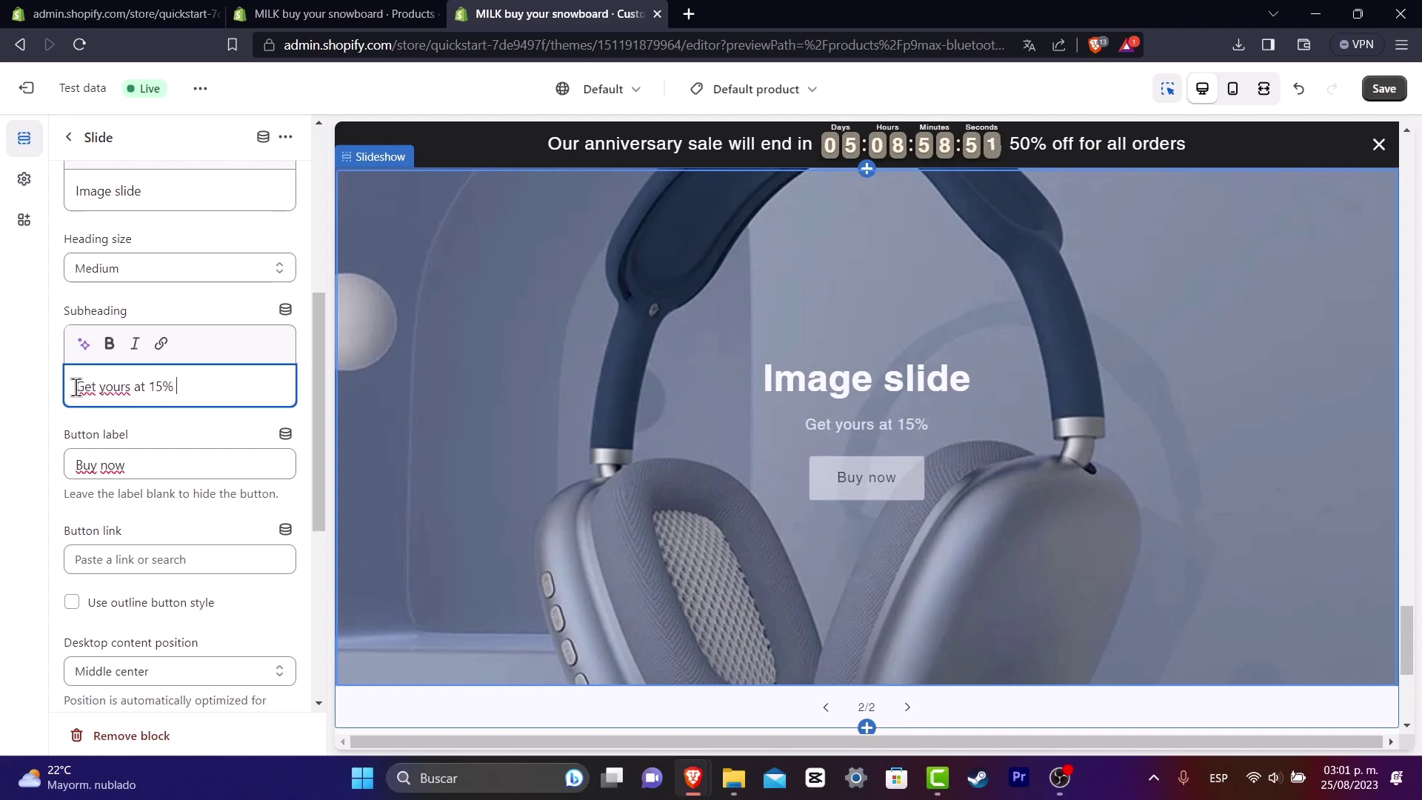
{"action": "type", "text": " off now"}
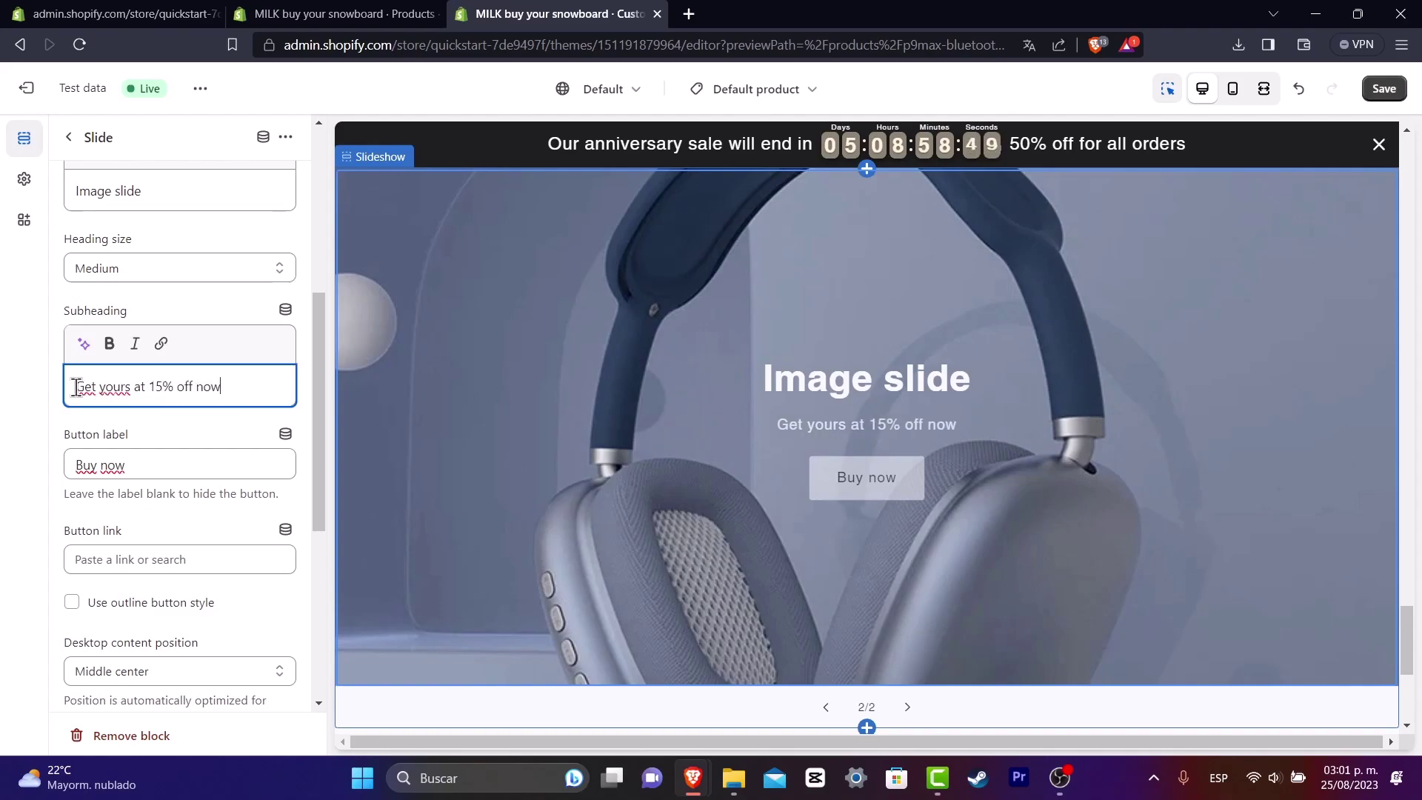
{"action": "triple_click", "coordinate": [223, 196]}
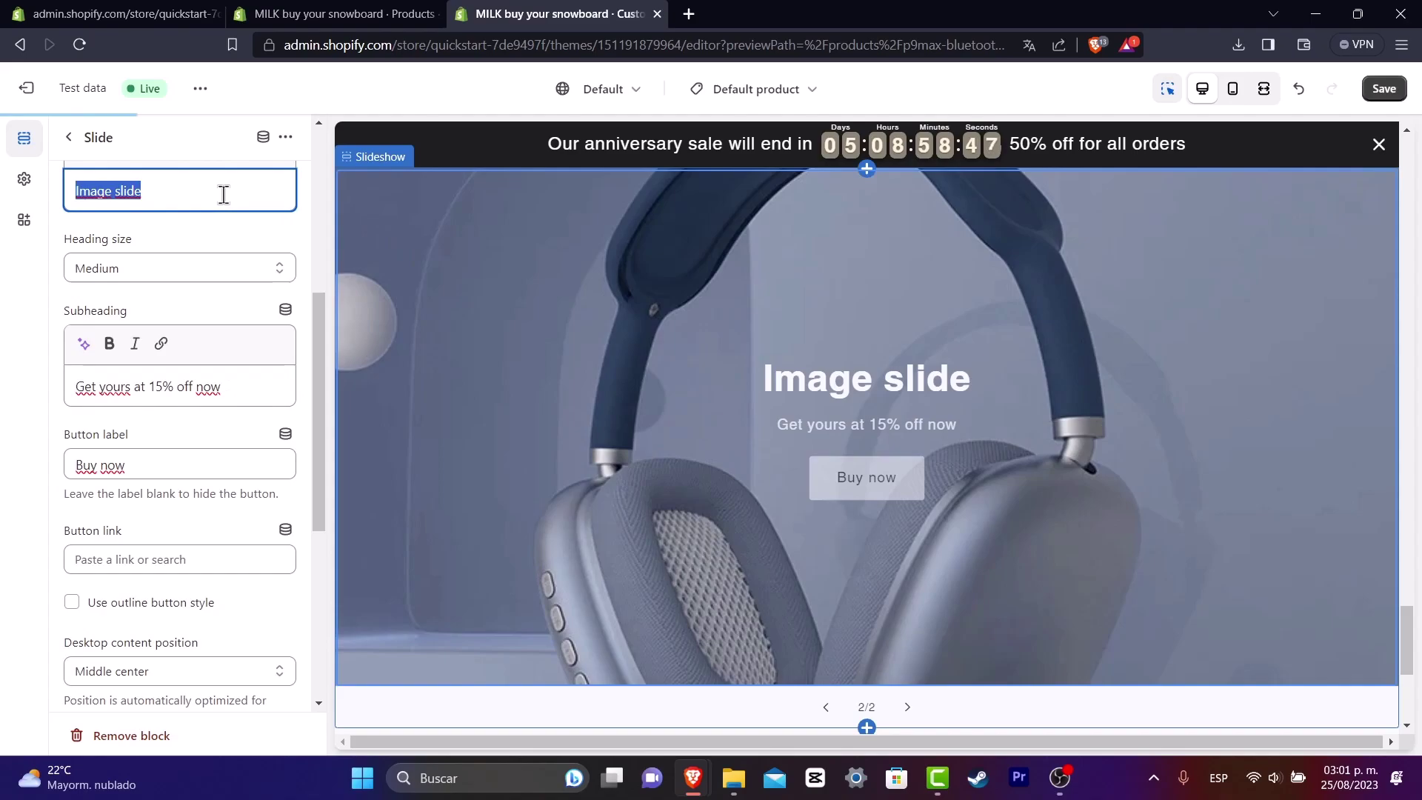
{"action": "type", "text": "THE B"}
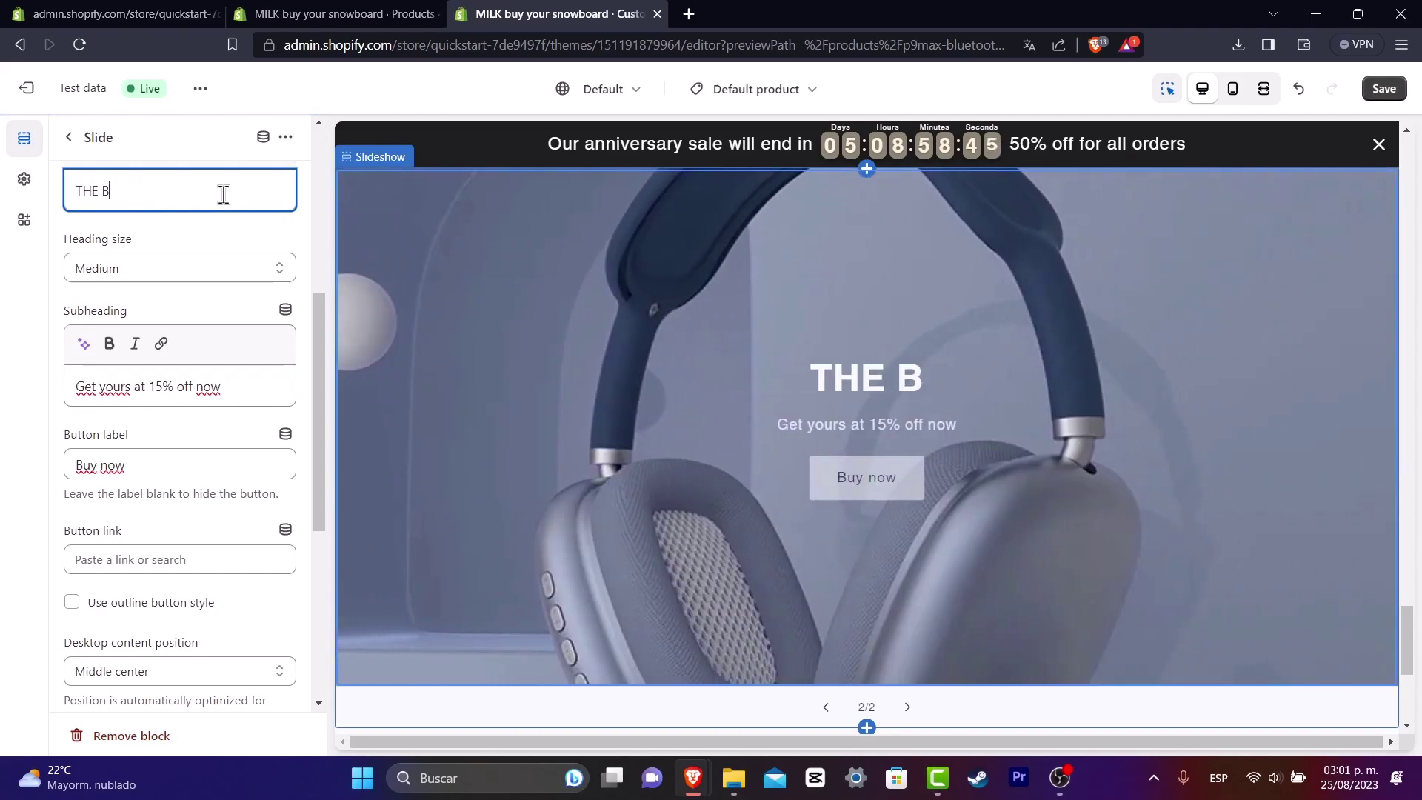
{"action": "type", "text": "EST HEADS"}
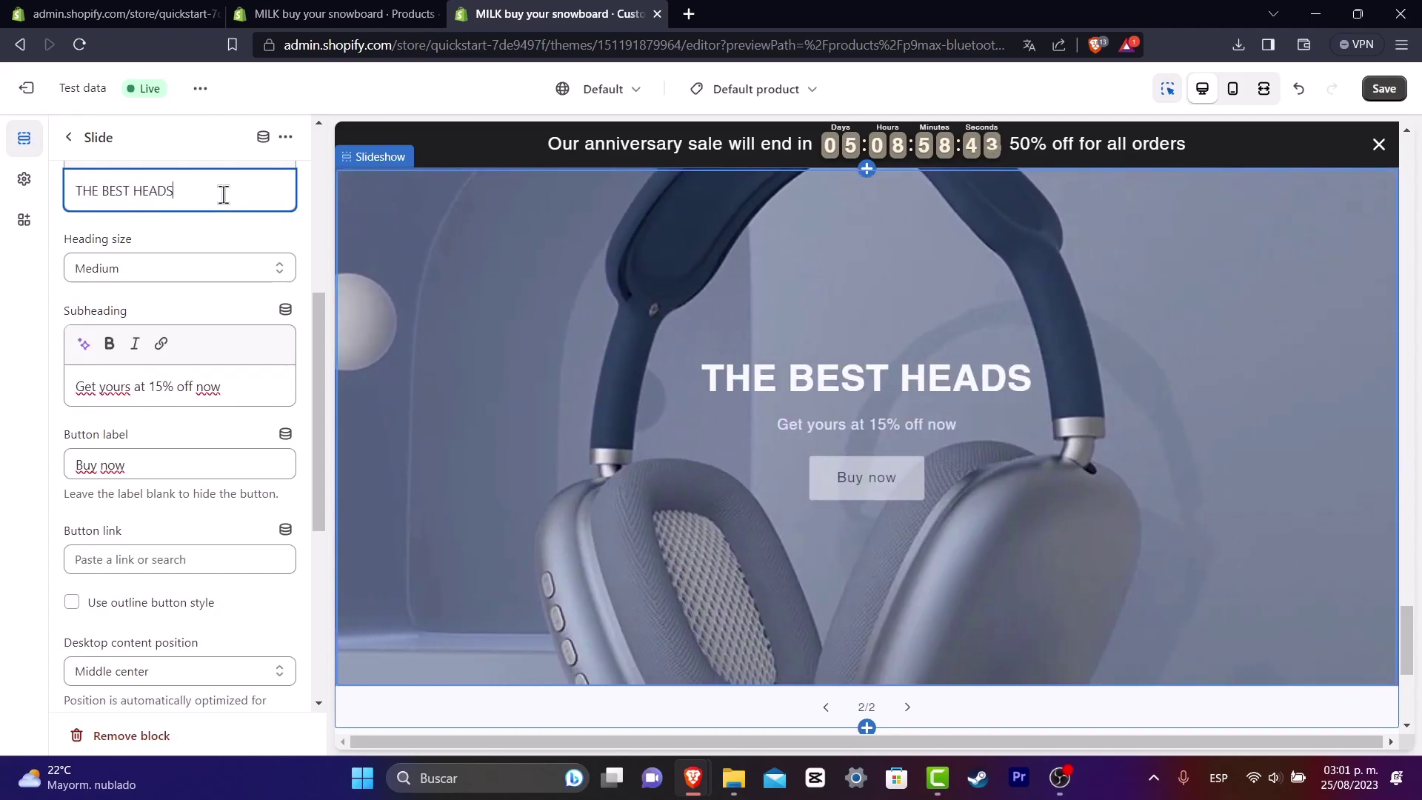
{"action": "type", "text": "ET 2023"}
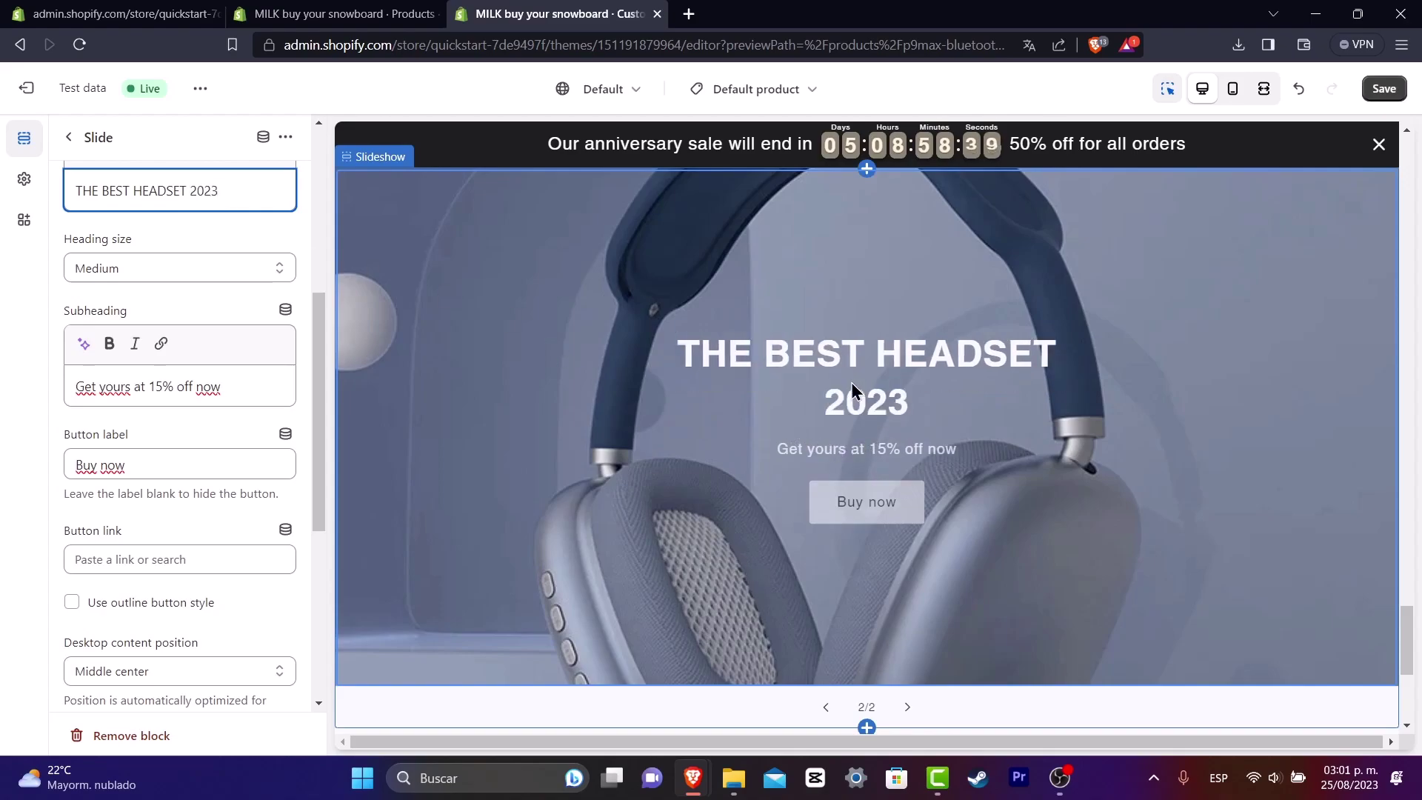
{"action": "left_click", "coordinate": [1392, 88]}
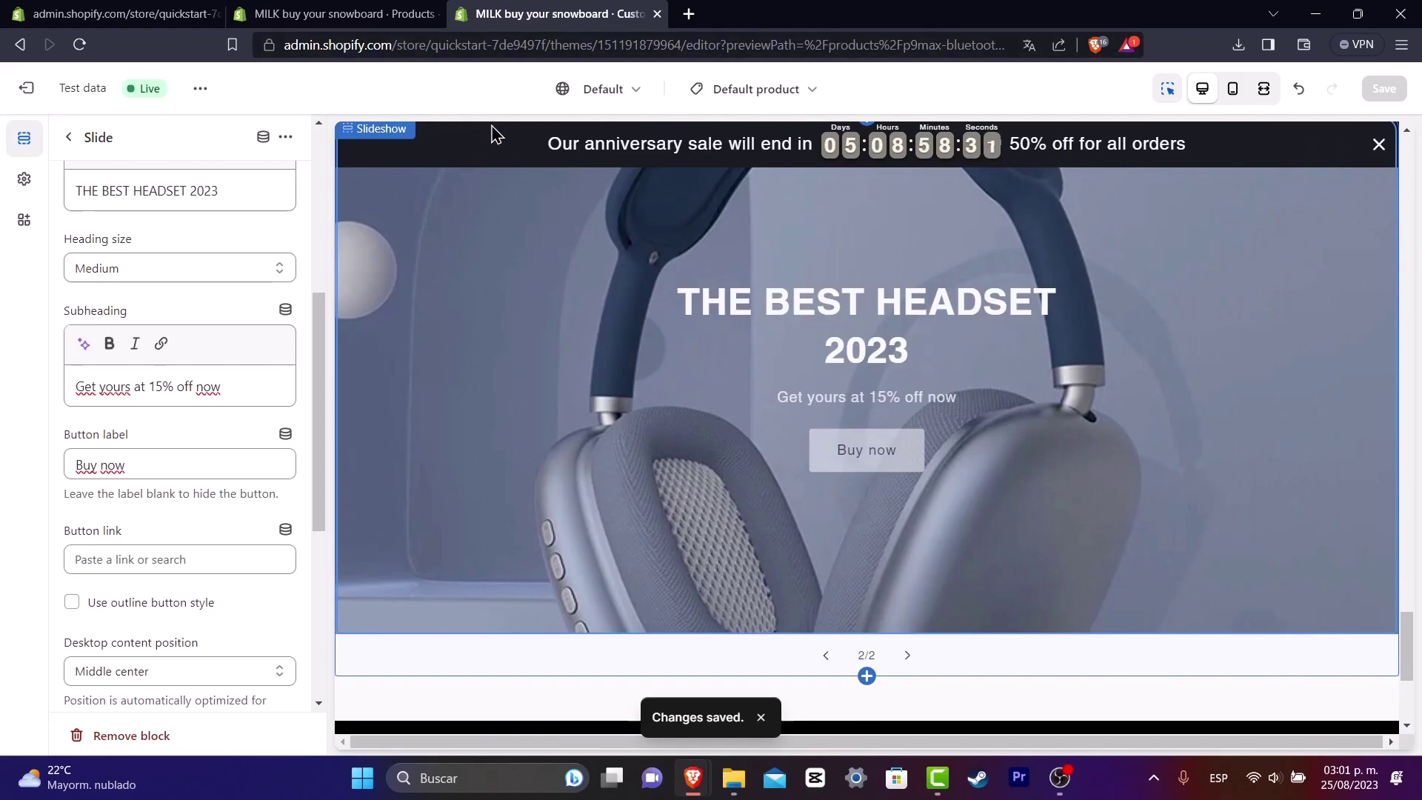
In Product information, set the desktop media width to Medium.
{"action": "scroll", "coordinate": [655, 492], "scroll_direction": "down", "scroll_amount": 15}
{"action": "scroll", "coordinate": [655, 492], "scroll_direction": "up", "scroll_amount": 10}
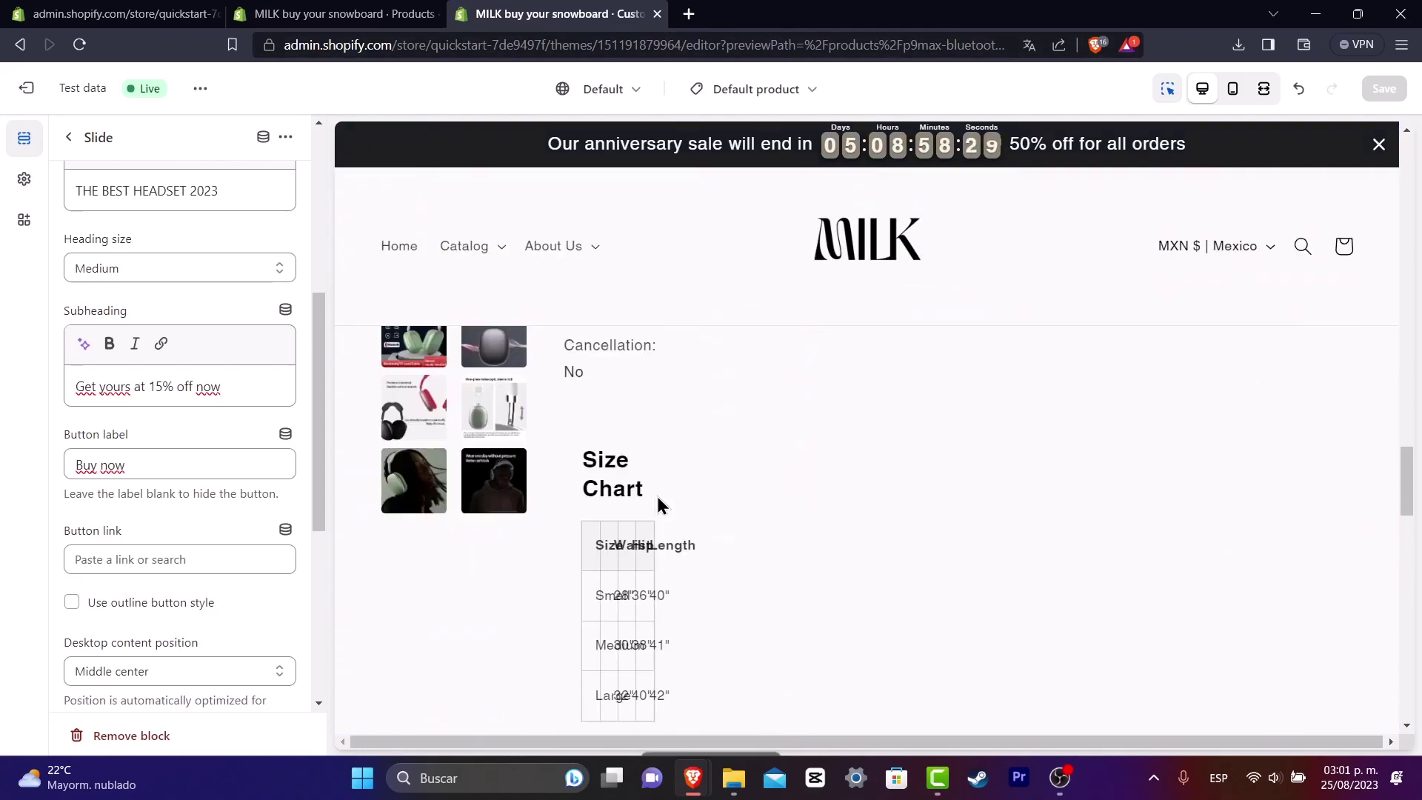
{"action": "left_click", "coordinate": [540, 437]}
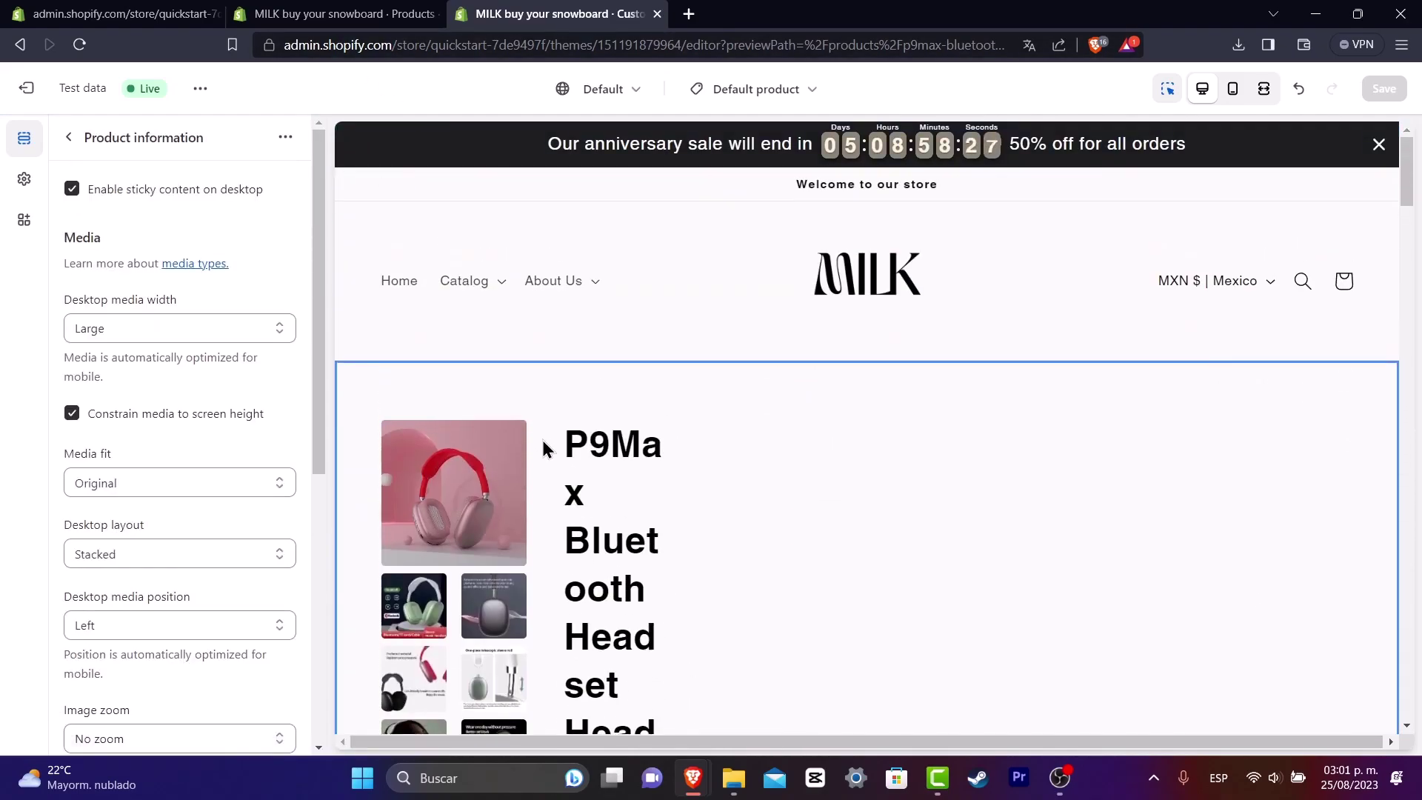
{"action": "scroll", "coordinate": [602, 562], "scroll_direction": "down", "scroll_amount": 3}
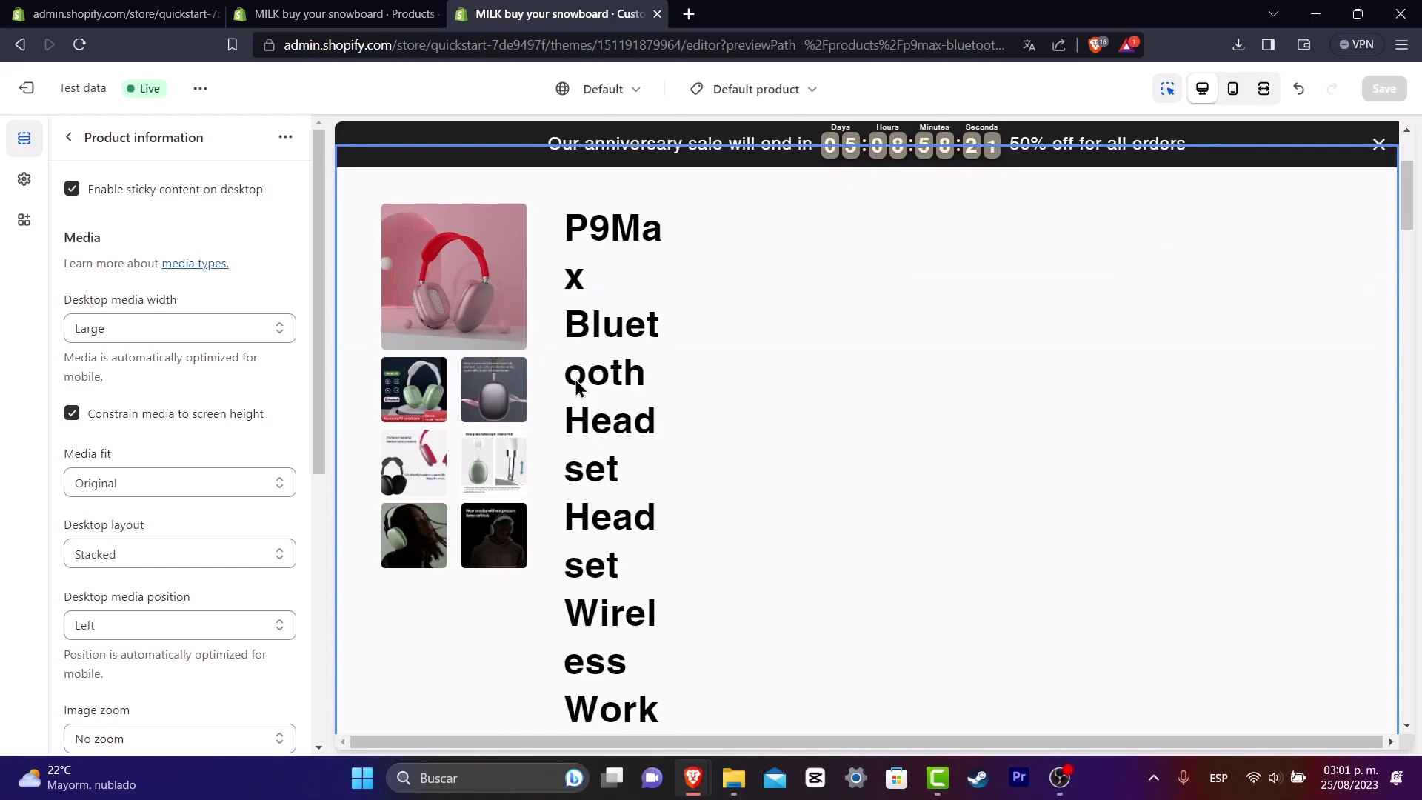
{"action": "left_click", "coordinate": [260, 333]}
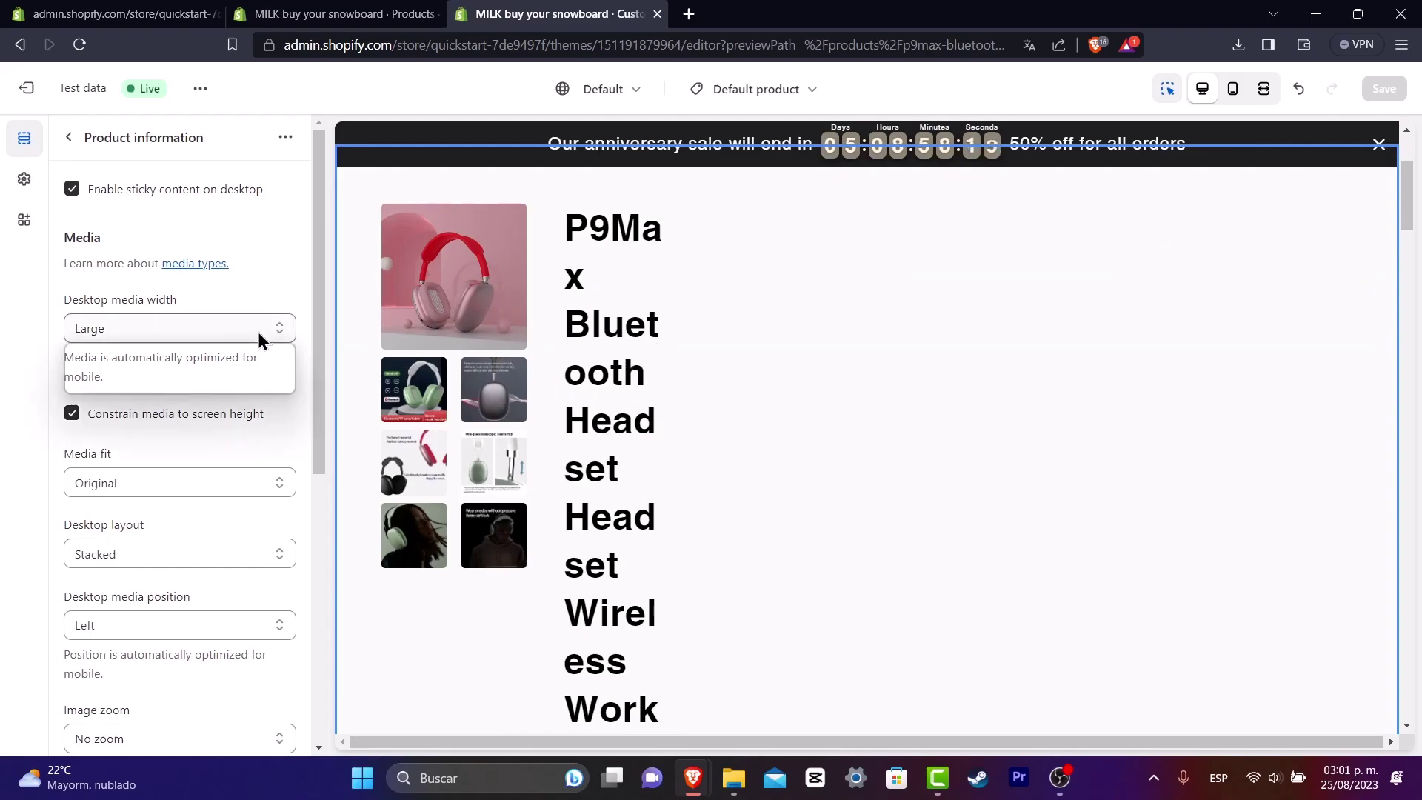
{"action": "left_click", "coordinate": [241, 376]}
{"action": "key", "text": "Up"}
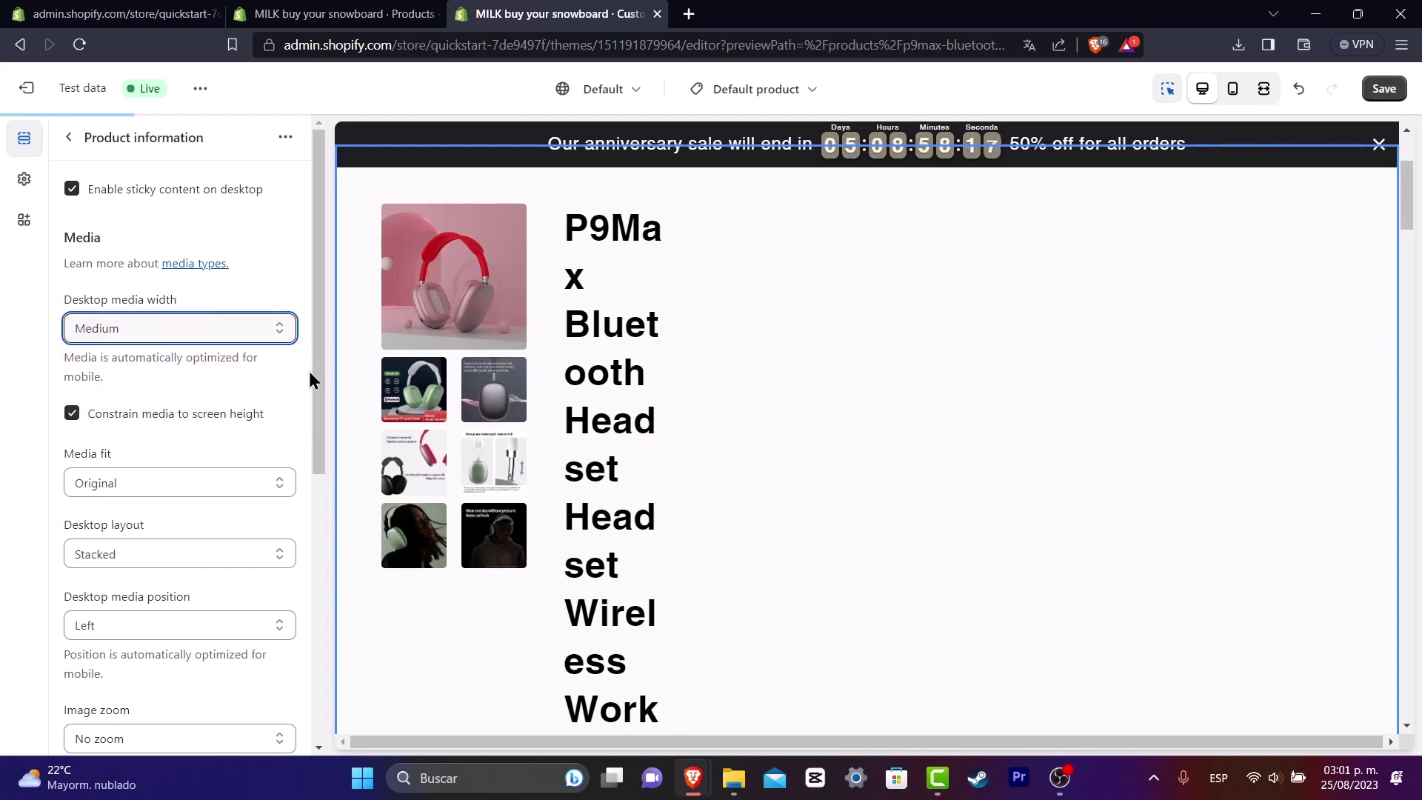
Set the desktop media layout to Thumbnail carousel and save the template.
{"action": "scroll", "coordinate": [222, 428], "scroll_direction": "down", "scroll_amount": 3}
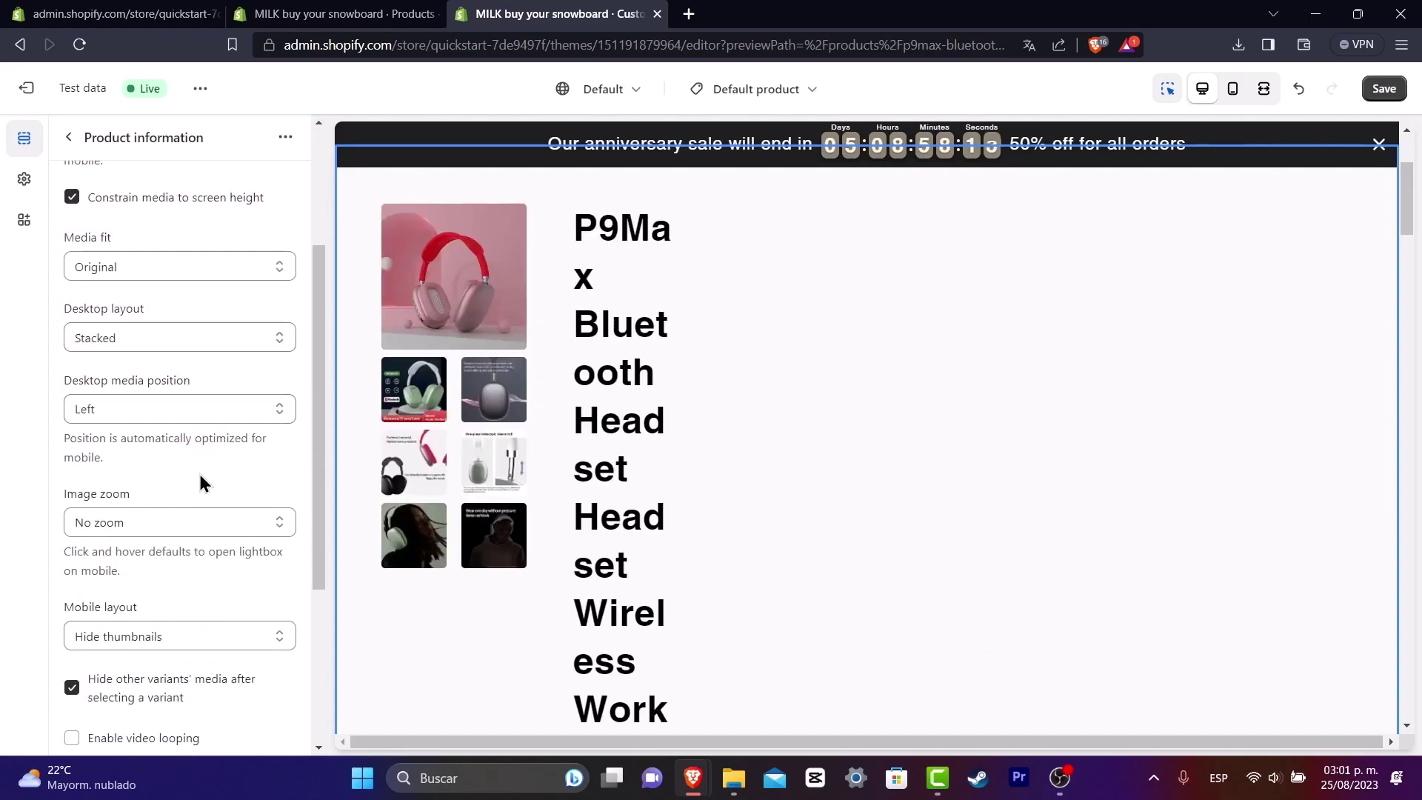
{"action": "scroll", "coordinate": [198, 470], "scroll_direction": "down", "scroll_amount": 3}
{"action": "scroll", "coordinate": [201, 466], "scroll_direction": "down", "scroll_amount": 1}
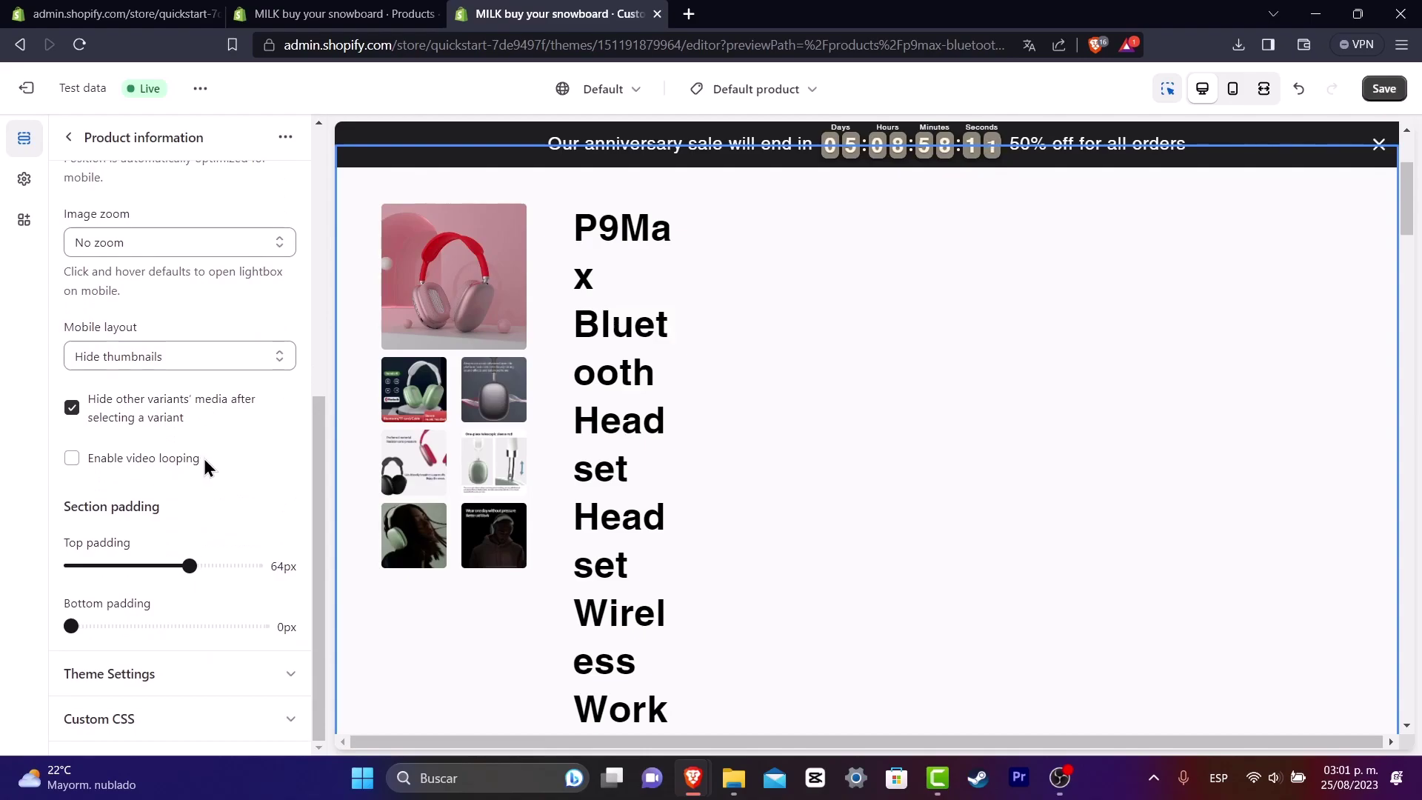
{"action": "scroll", "coordinate": [193, 673], "scroll_direction": "up", "scroll_amount": 7}
{"action": "scroll", "coordinate": [185, 647], "scroll_direction": "down", "scroll_amount": 1}
{"action": "left_click", "coordinate": [108, 489]}
{"action": "key", "text": "Down"}
{"action": "key", "text": "Down"}
{"action": "key", "text": "Down"}
{"action": "left_click_drag", "start_coordinate": [103, 456], "coordinate": [130, 462]}
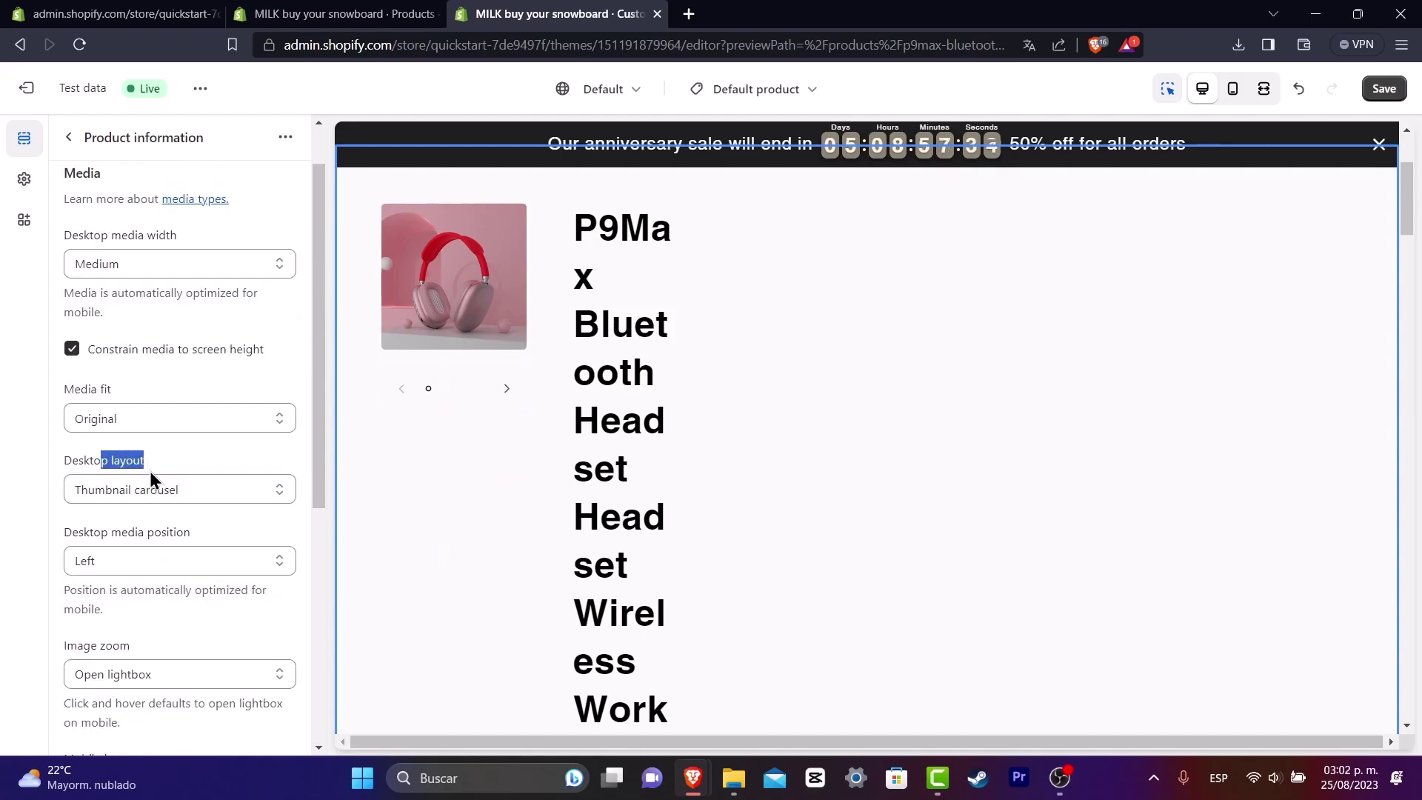
{"action": "left_click", "coordinate": [151, 485]}
{"action": "left_click", "coordinate": [156, 562]}
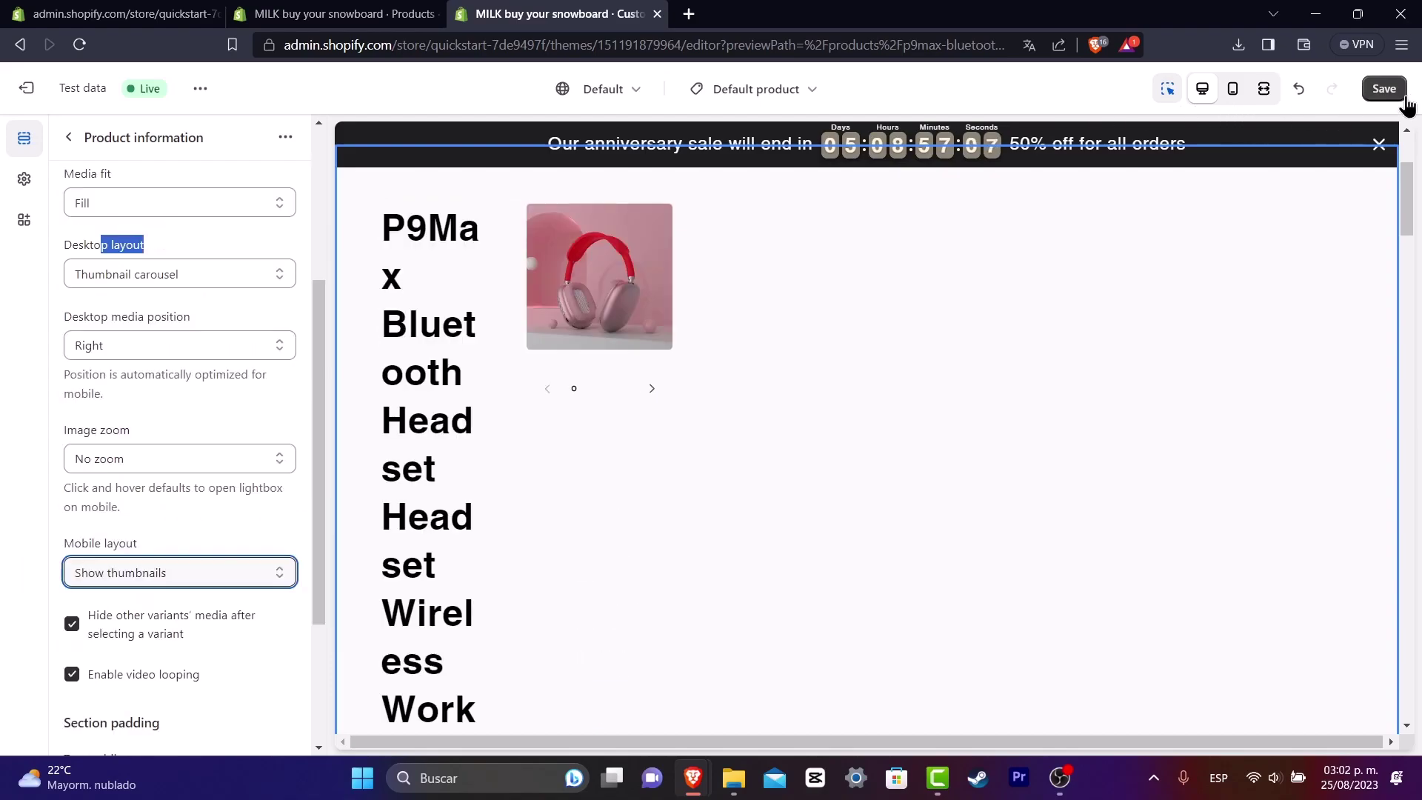
{"action": "left_click", "coordinate": [1403, 93]}
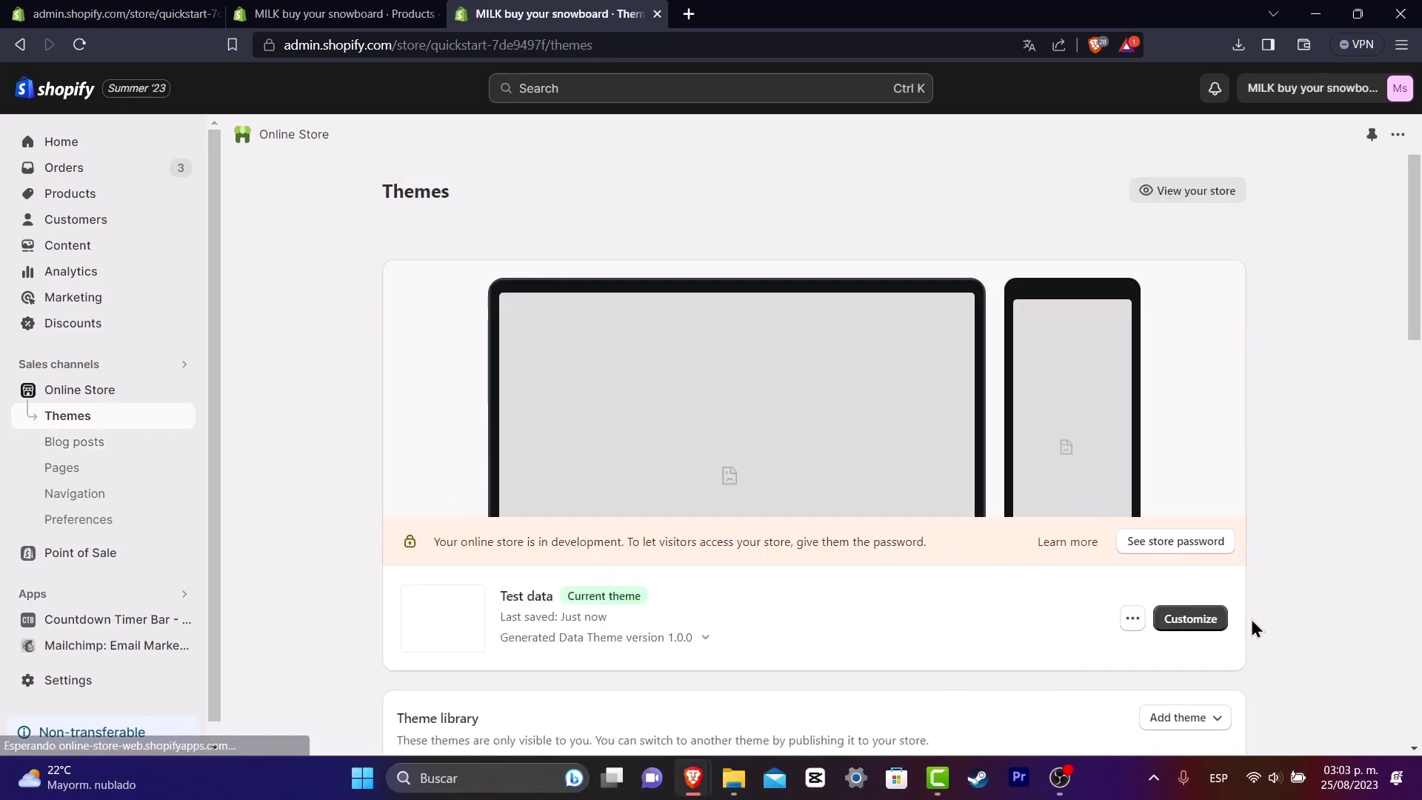
Return to the Themes list and open the current theme's theme.liquid in the code editor.
{"action": "left_click", "coordinate": [1205, 626]}
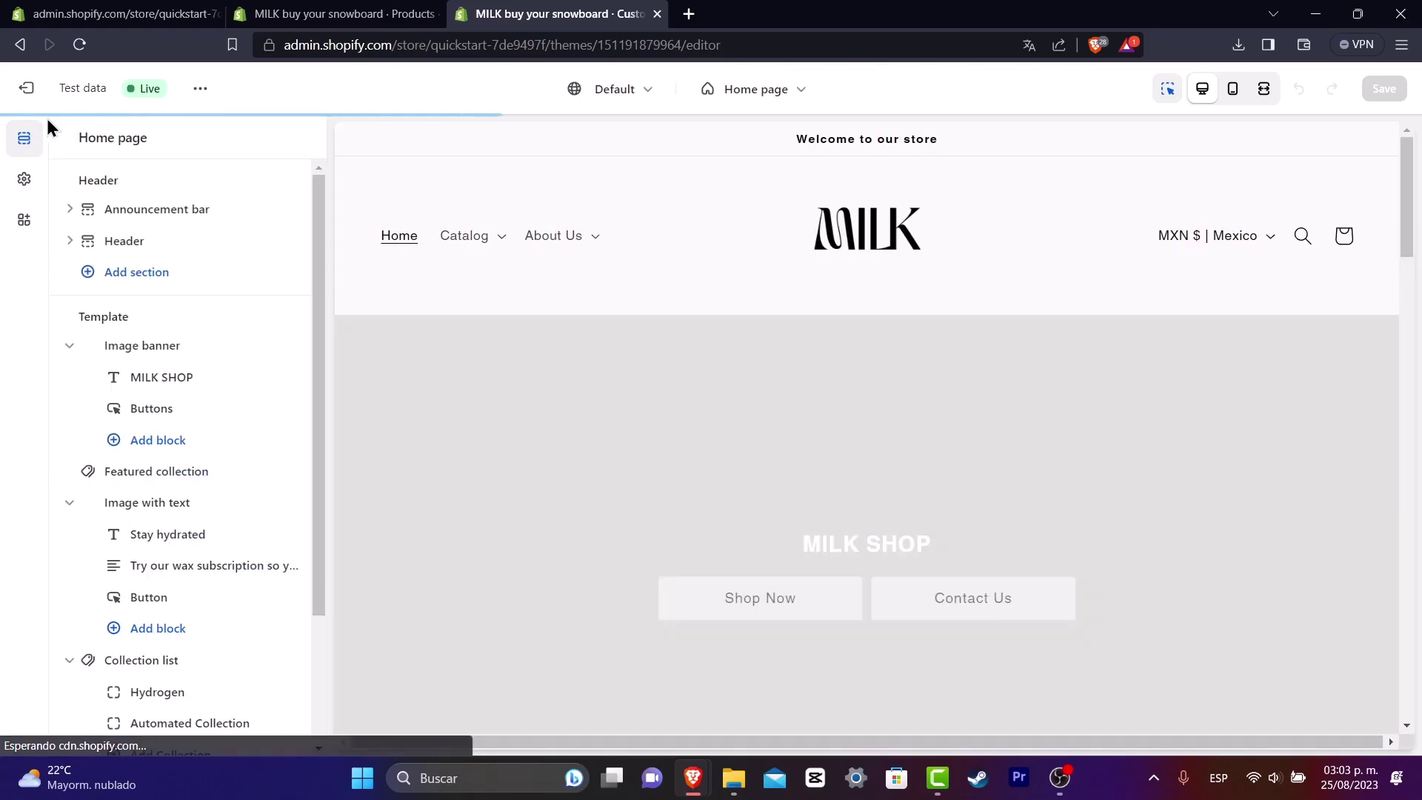
{"action": "left_click", "coordinate": [26, 88]}
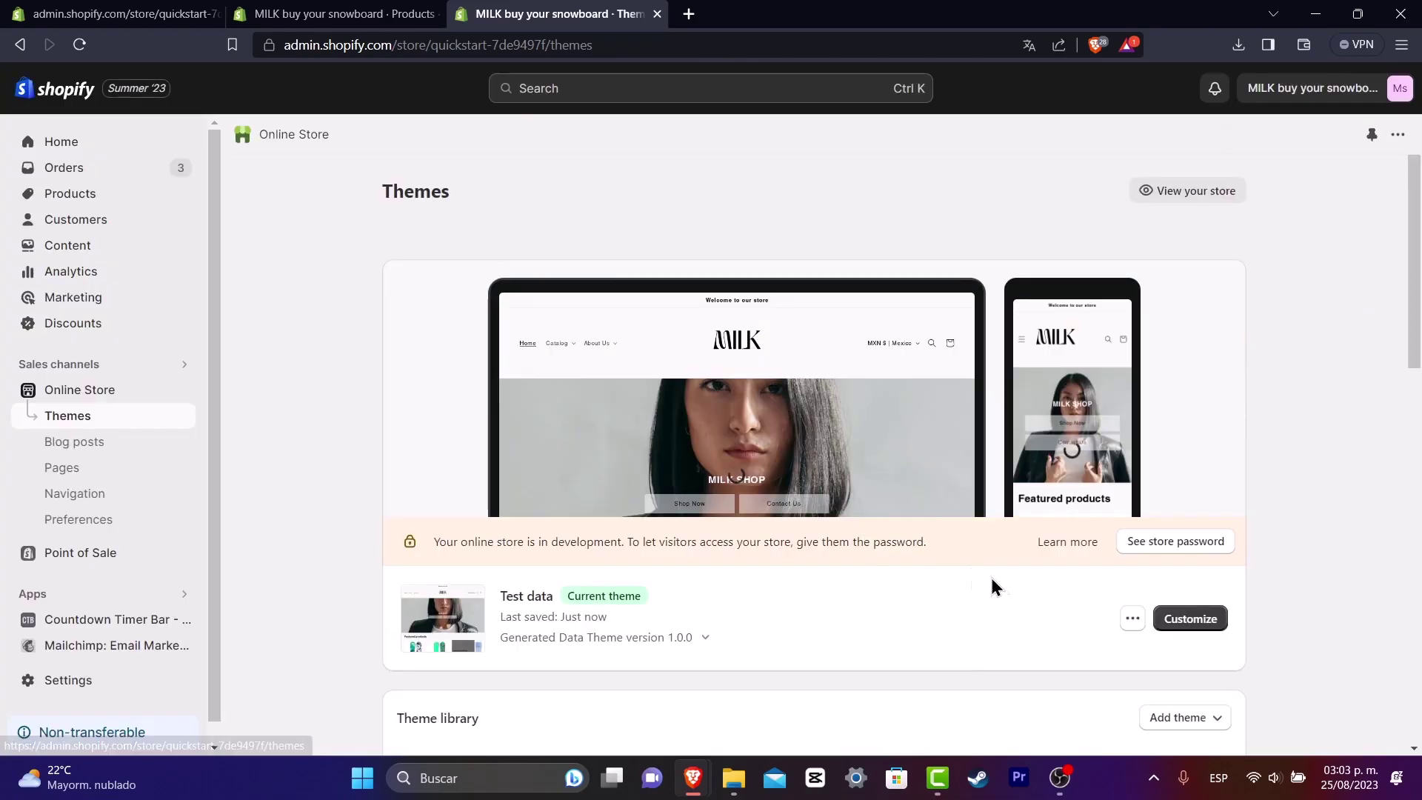
{"action": "left_click", "coordinate": [1130, 621]}
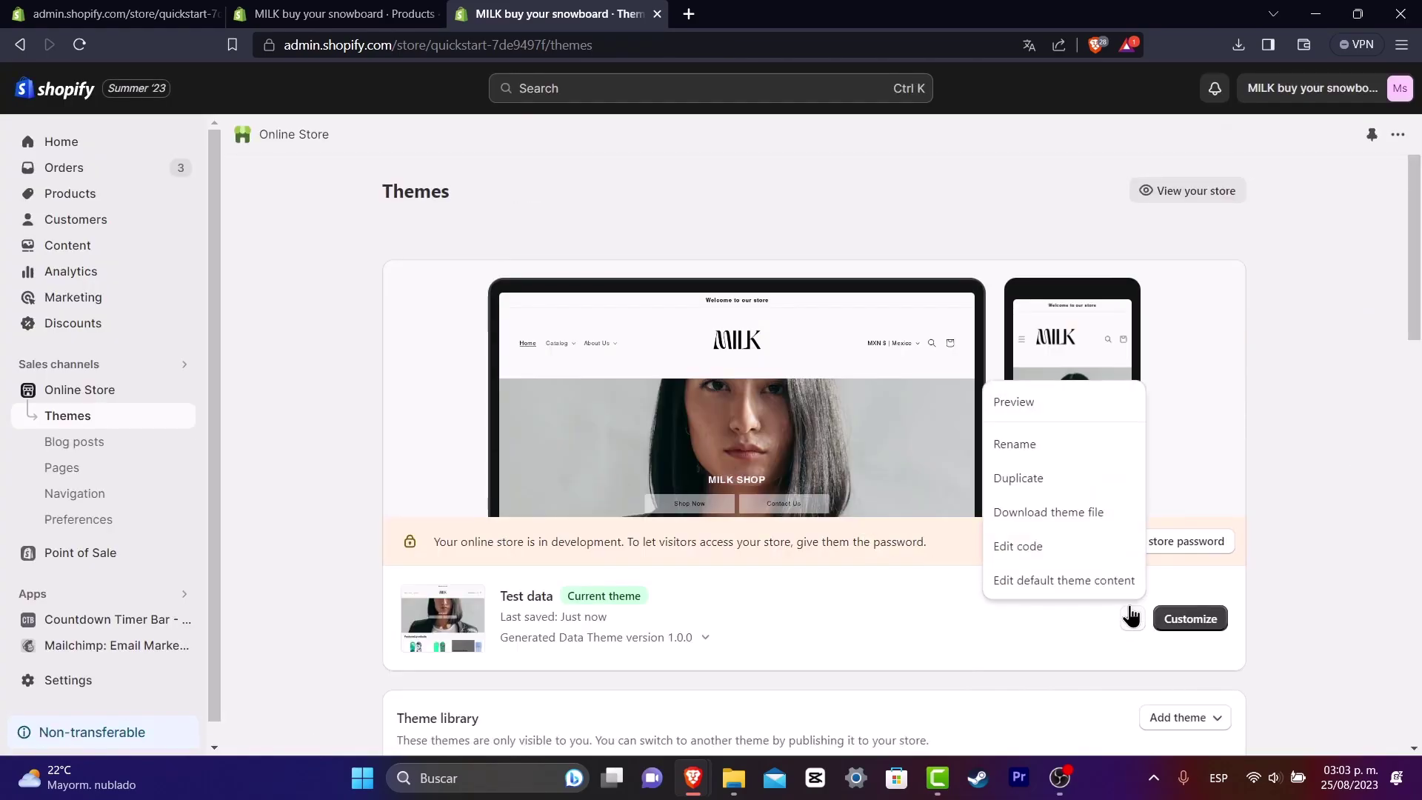
{"action": "left_click", "coordinate": [1065, 552]}
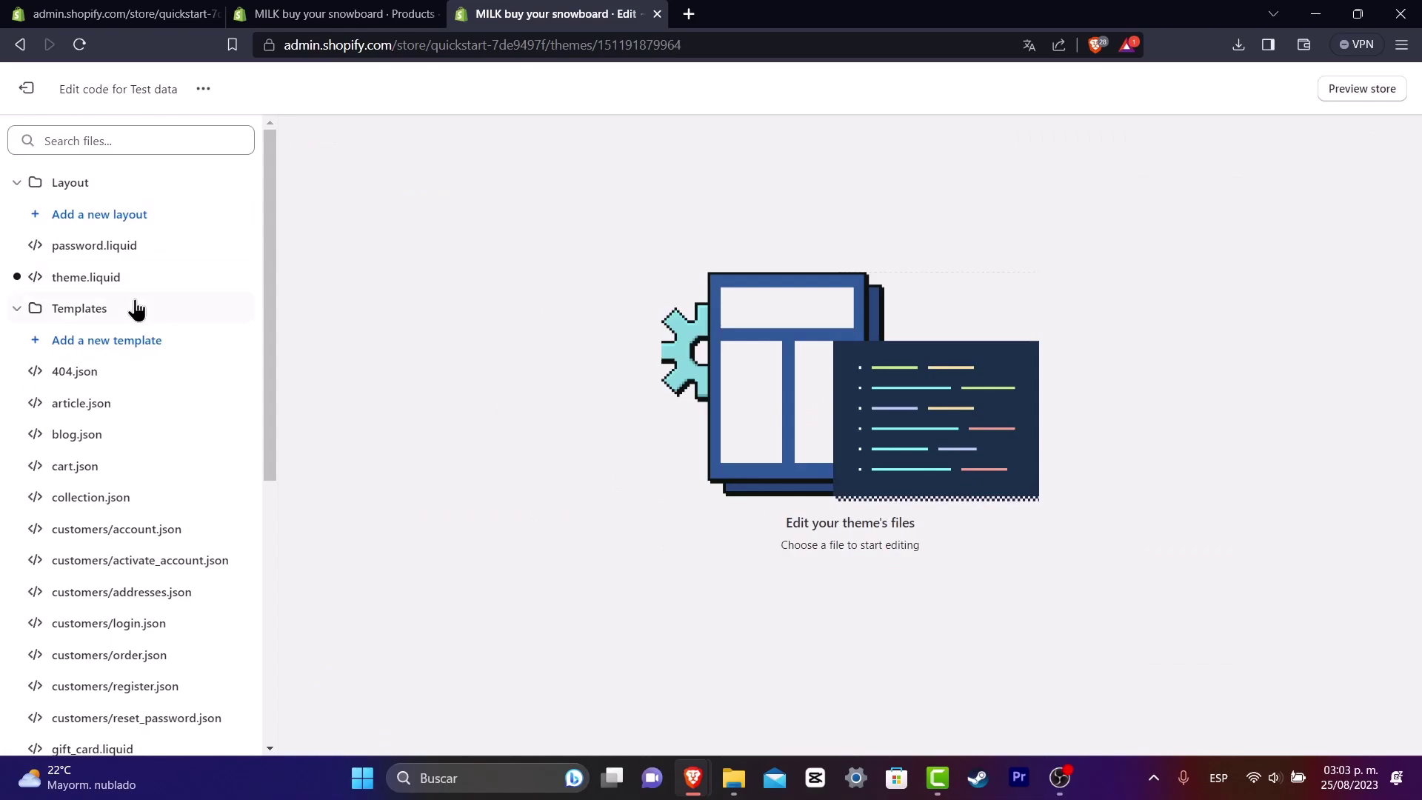
{"action": "left_click", "coordinate": [108, 279]}
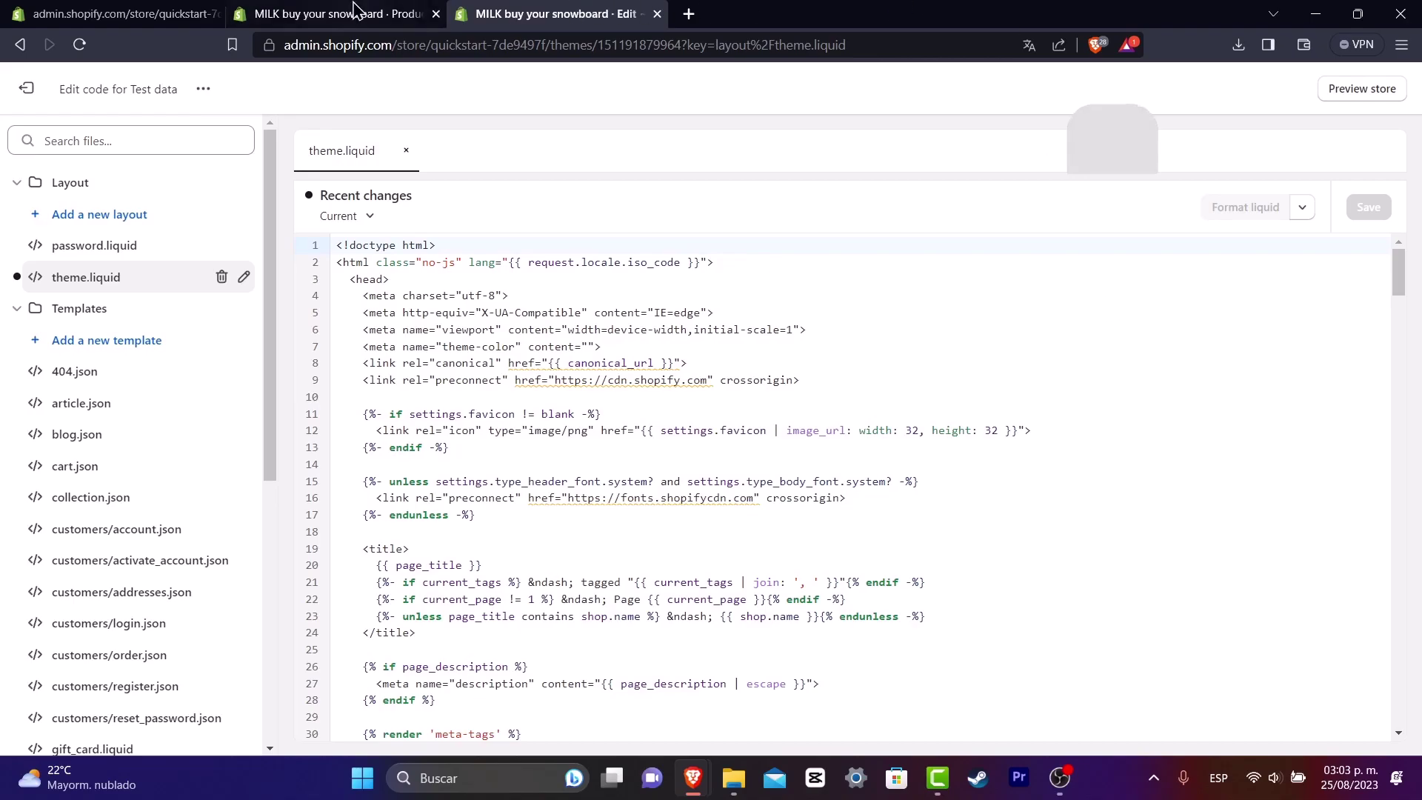
{"action": "key", "text": "ctrl+shift+Tab"}
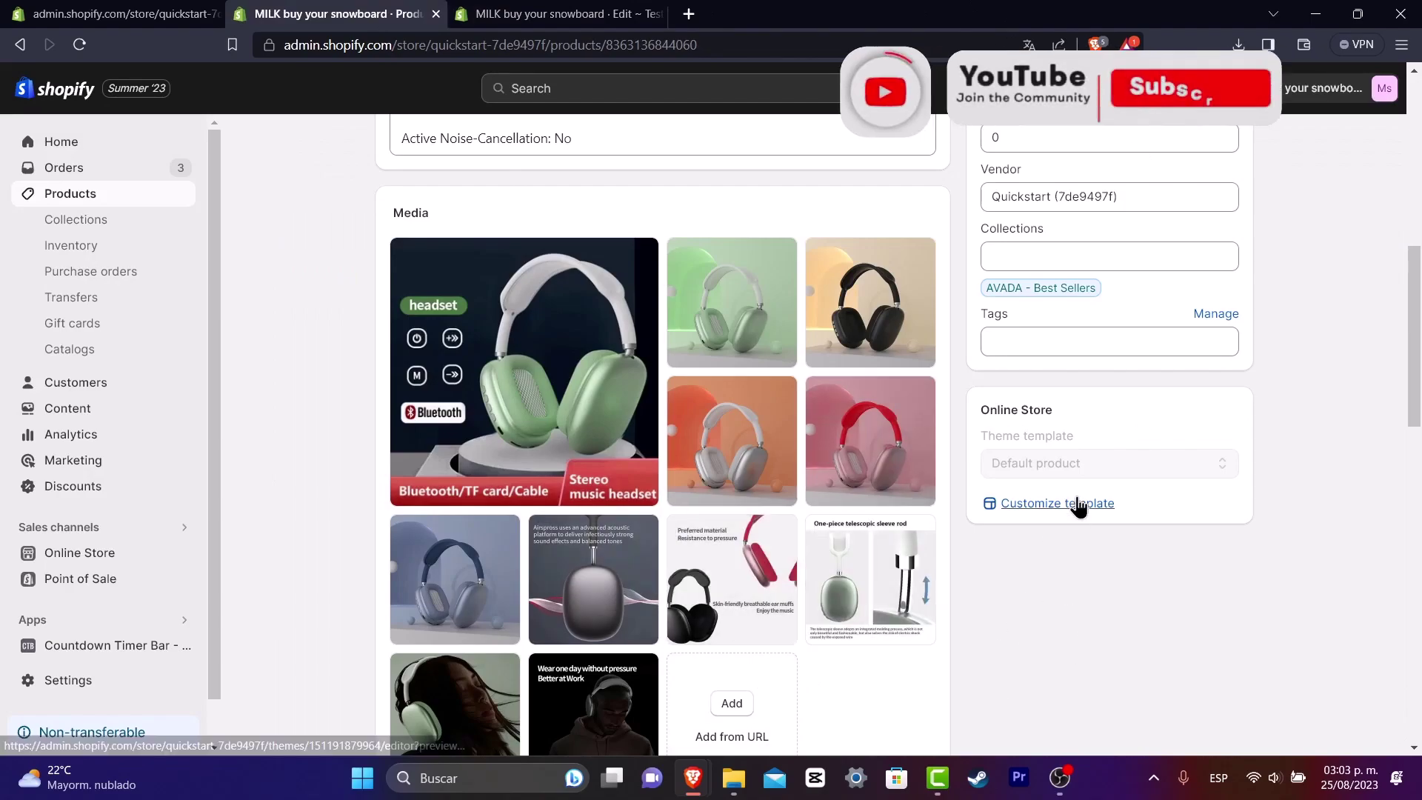
{"action": "scroll", "coordinate": [1216, 592], "scroll_direction": "up", "scroll_amount": 10}
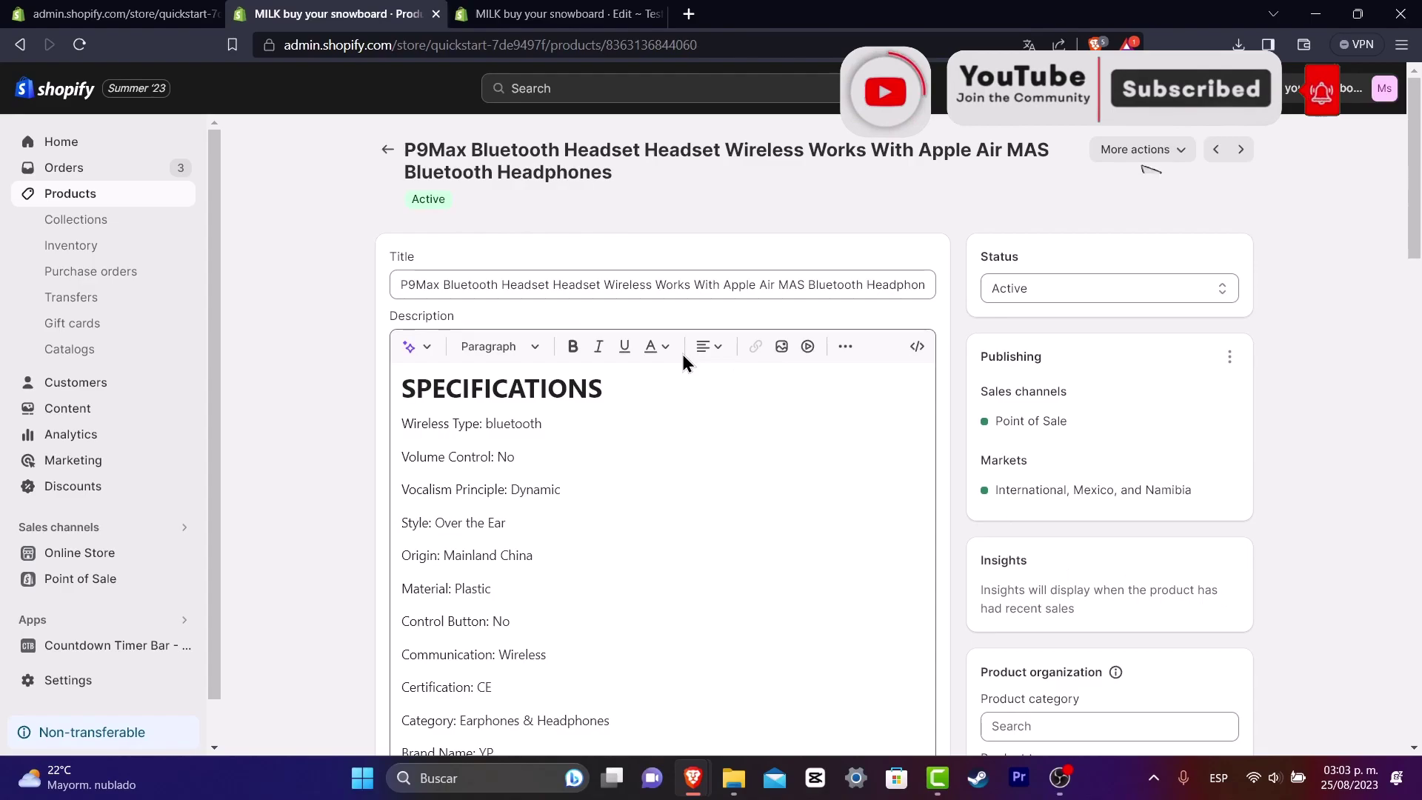
{"action": "left_click", "coordinate": [185, 13]}
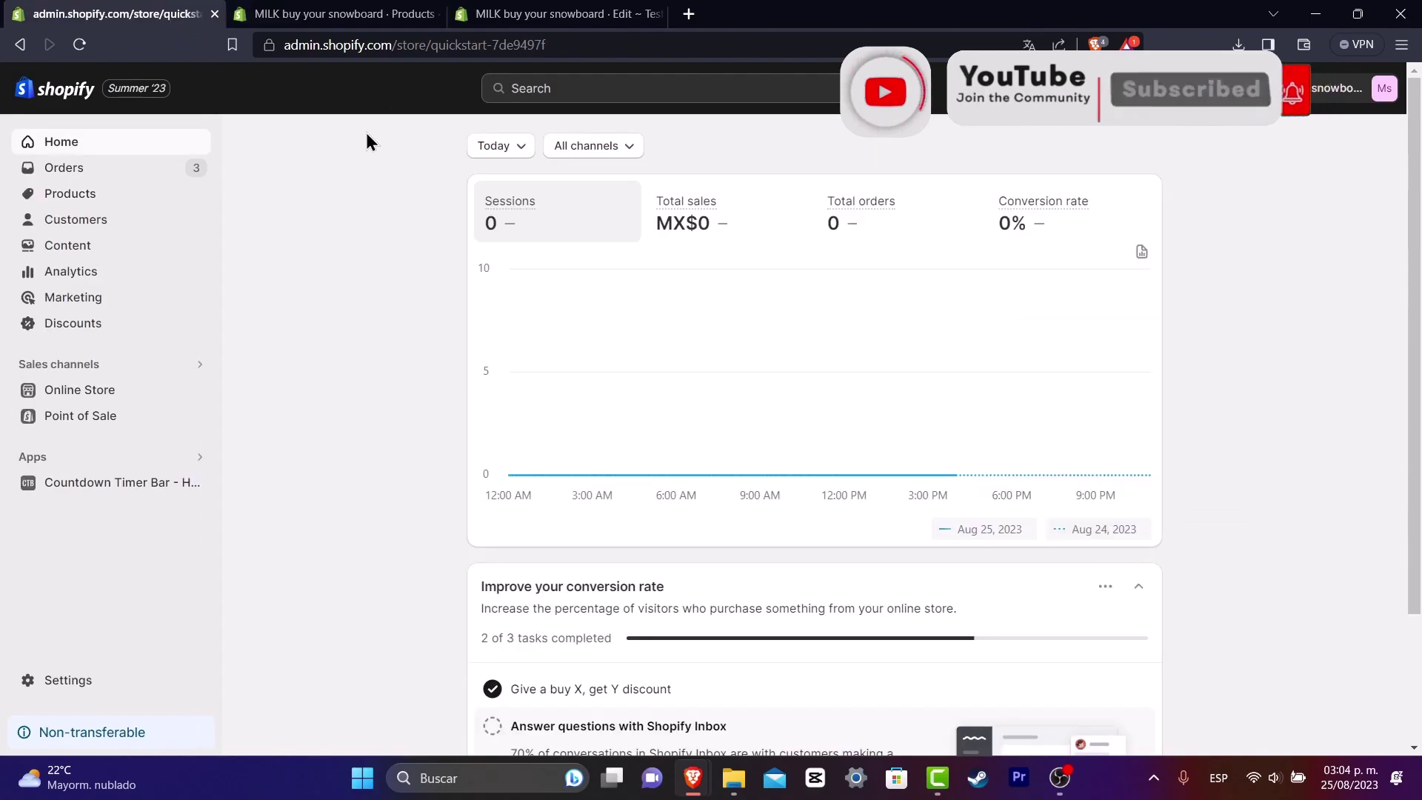
{"action": "left_click", "coordinate": [396, 15]}
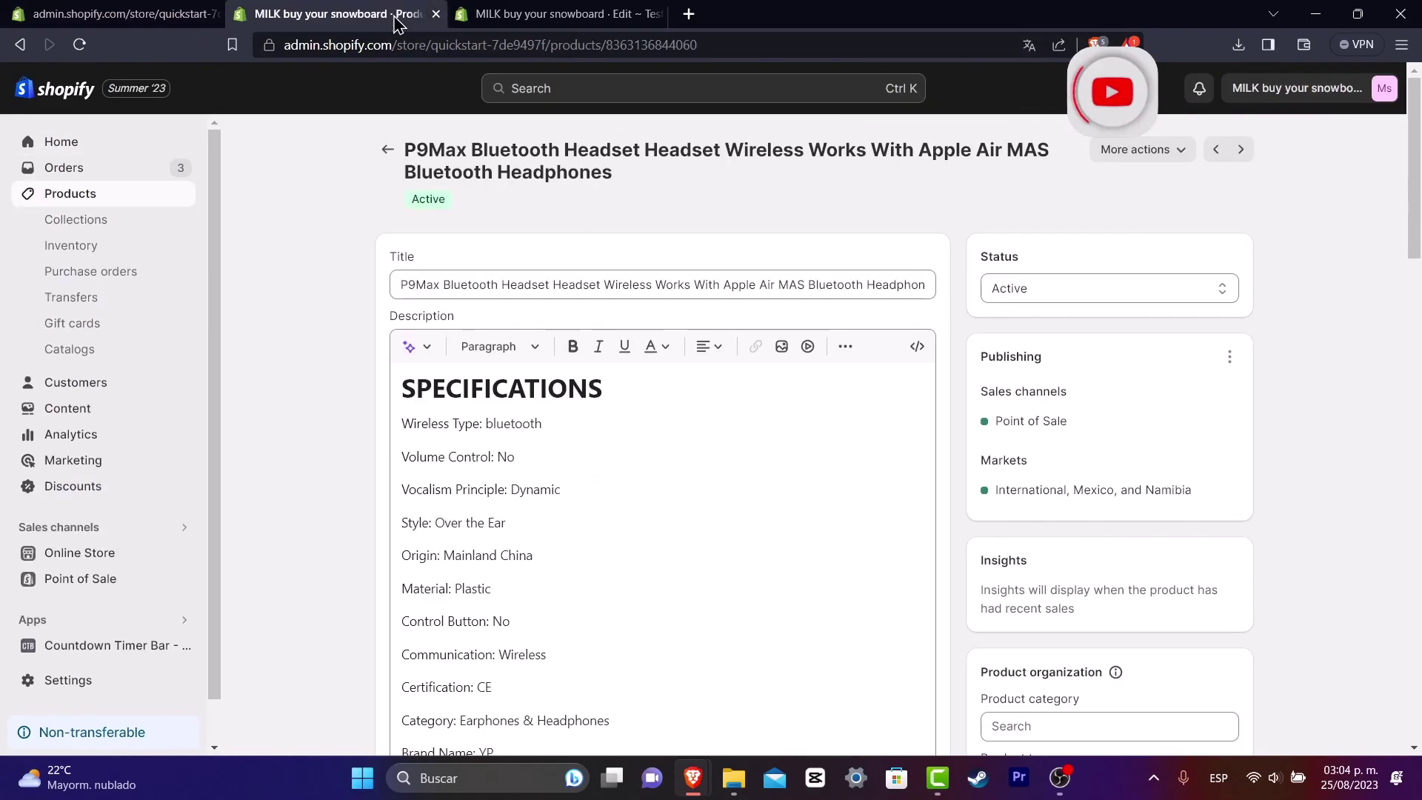
{"action": "left_click", "coordinate": [578, 24]}
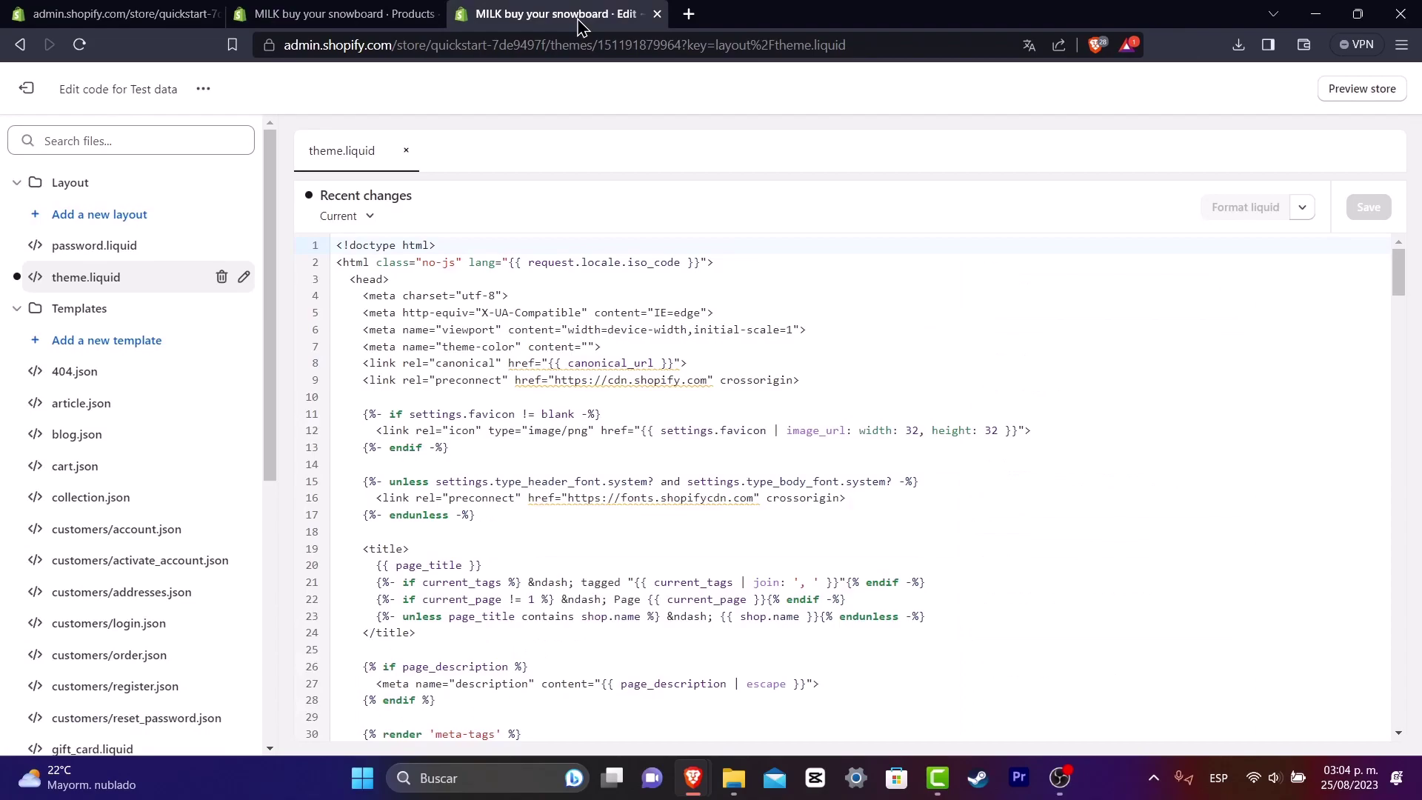